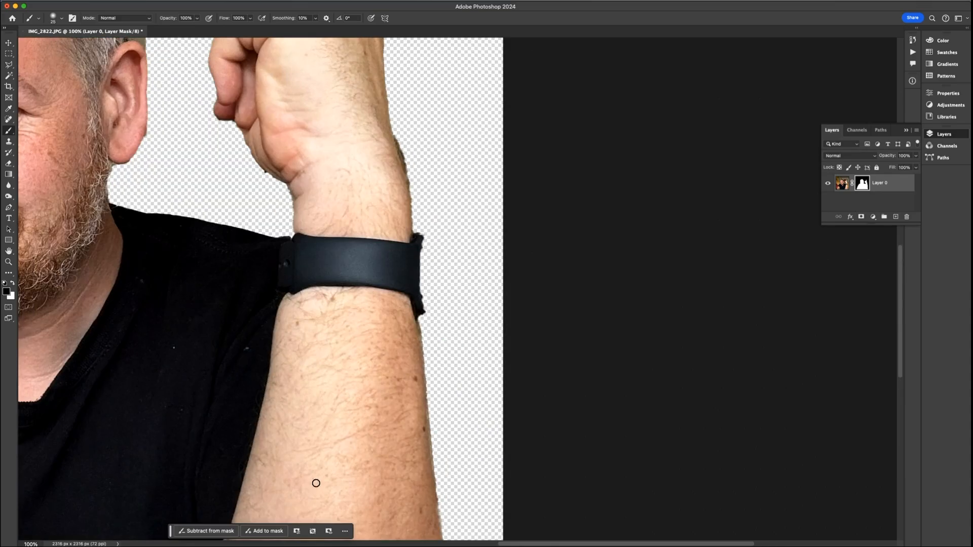
scroll(452, 312, up, 3)
scroll(453, 312, down, 3)
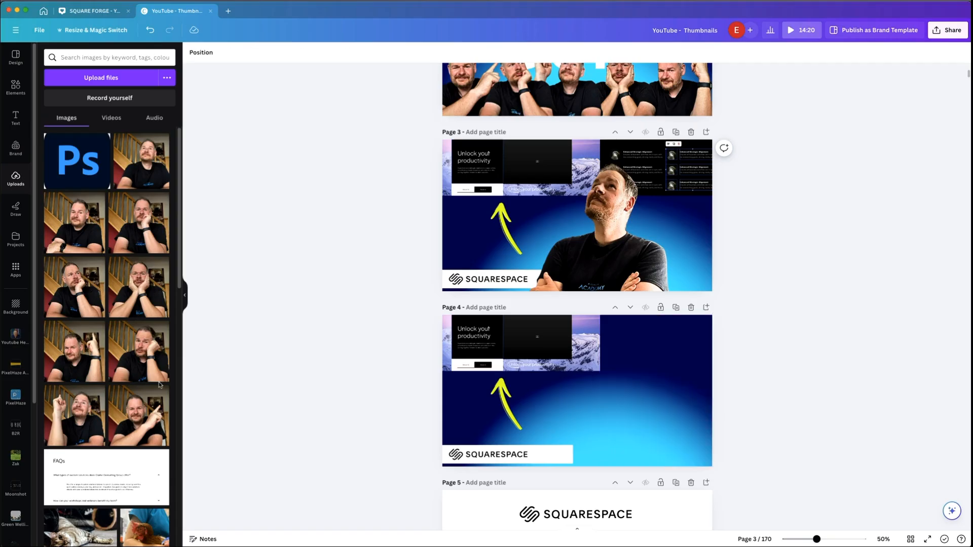
In Canva, paste the portrait photo onto page 4 of the thumbnails design and remove its background with BG Remover
key(super+v)
click(204, 52)
click(66, 117)
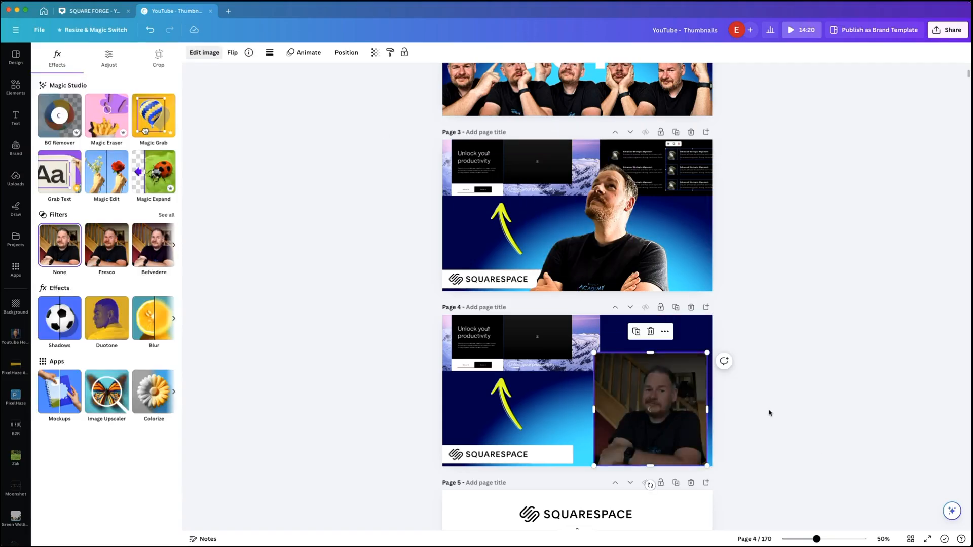
Enlarge the cut-out portrait on page 4 and place it over the right half of the thumbnail
drag(593, 353, 548, 307)
drag(707, 307, 711, 301)
click(755, 325)
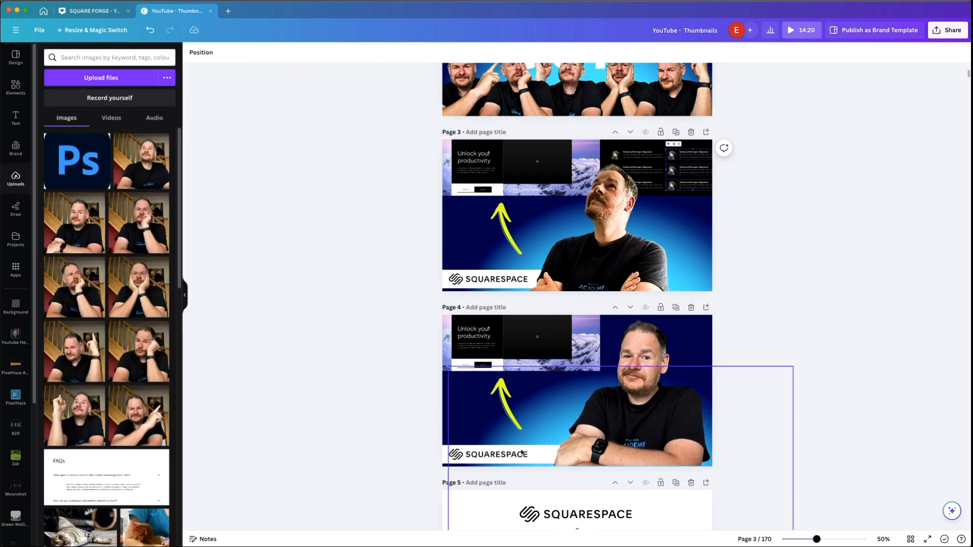
mouse_move(542, 395)
mouse_down()
mouse_move(542, 370)
mouse_move(560, 379)
mouse_move(532, 389)
mouse_move(533, 411)
mouse_up()
click(912, 382)
click(506, 349)
click(887, 408)
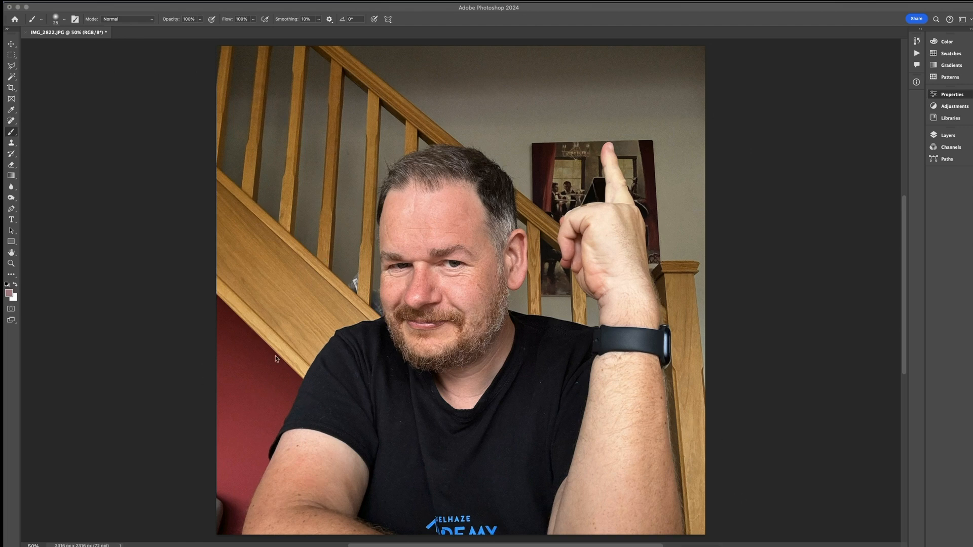
In Photoshop, try outlining the staircase and red wall area beside the shoulder and resting arm with the Polygonal Lasso
click(11, 67)
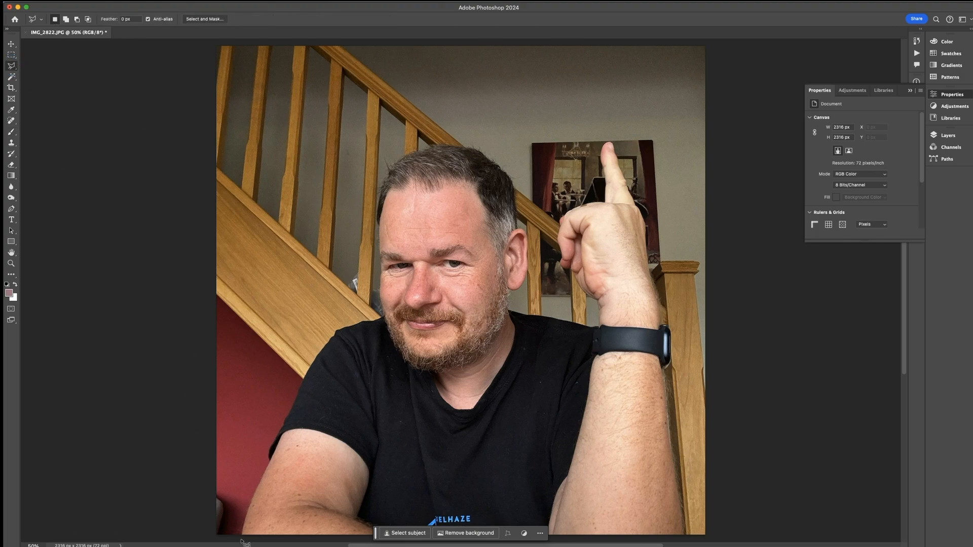
mouse_move(242, 537)
mouse_down()
mouse_move(309, 359)
mouse_move(310, 369)
mouse_move(344, 335)
mouse_move(319, 344)
mouse_move(334, 331)
mouse_move(360, 329)
mouse_move(161, 247)
mouse_move(92, 270)
mouse_move(109, 426)
mouse_move(100, 493)
mouse_move(118, 519)
mouse_up()
key(BackSpace)
key(Escape)
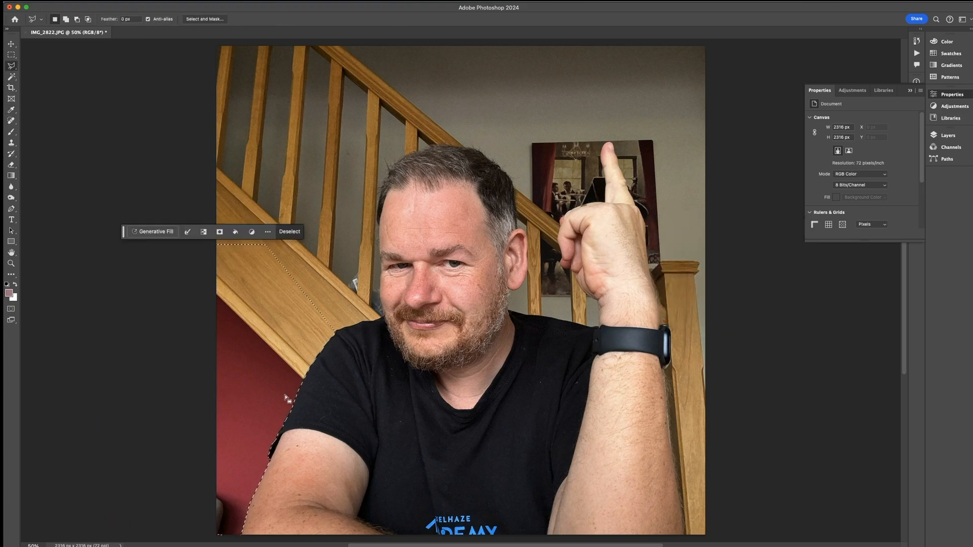
Try duplicating the Background layer, undo the duplication and clear the lasso selection
click(947, 135)
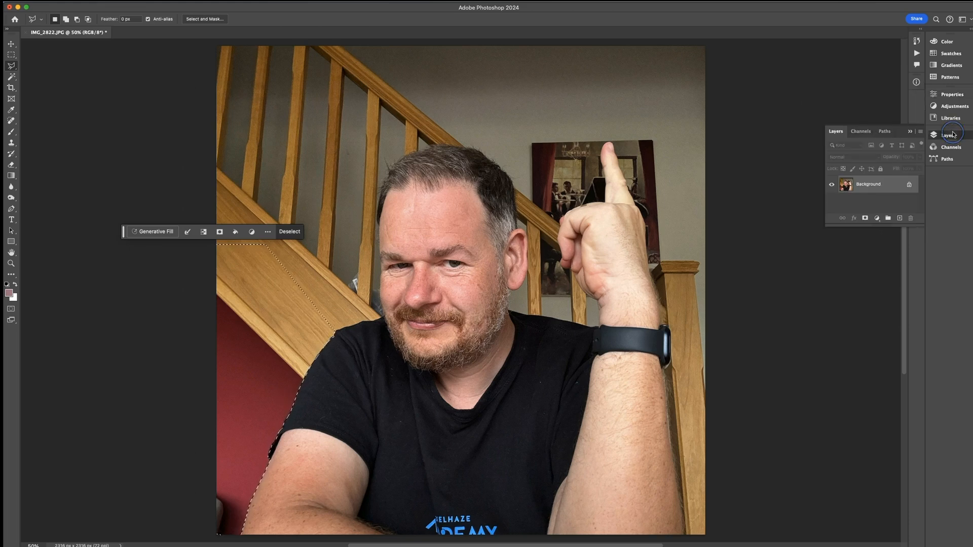
right_click(884, 188)
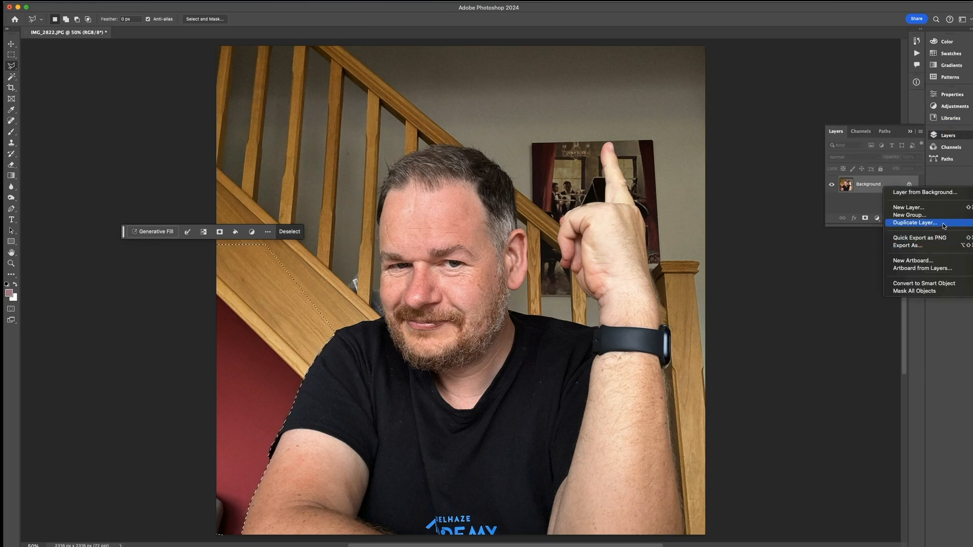
click(915, 222)
key(Return)
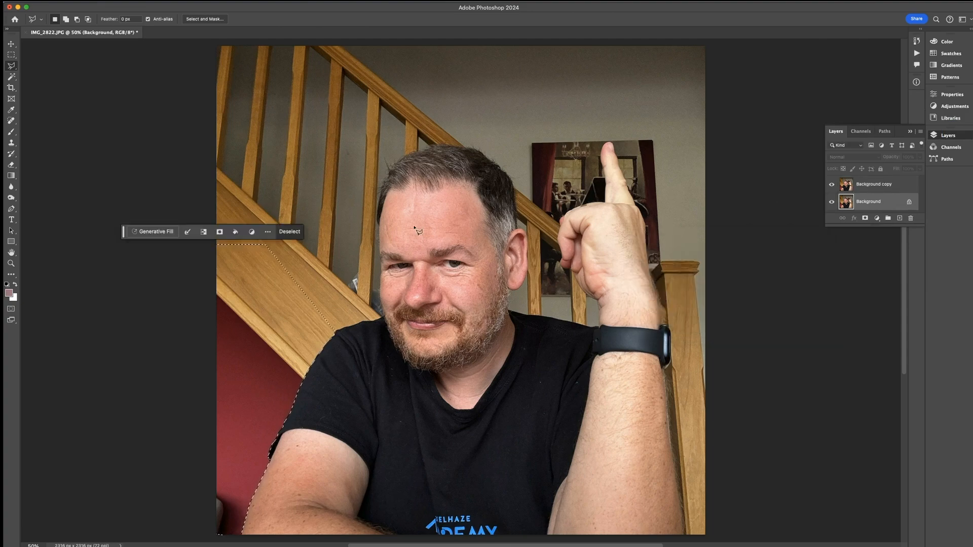
key(super+z)
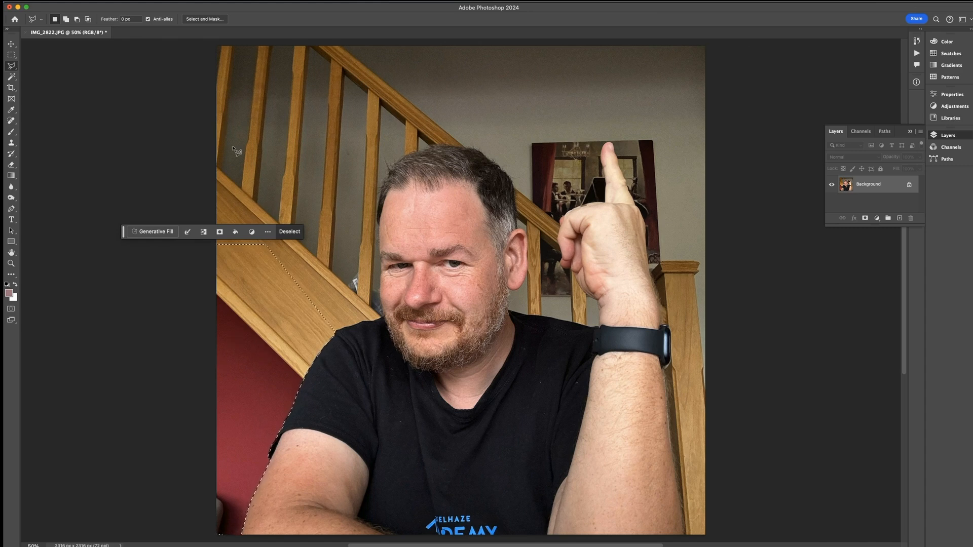
click(235, 150)
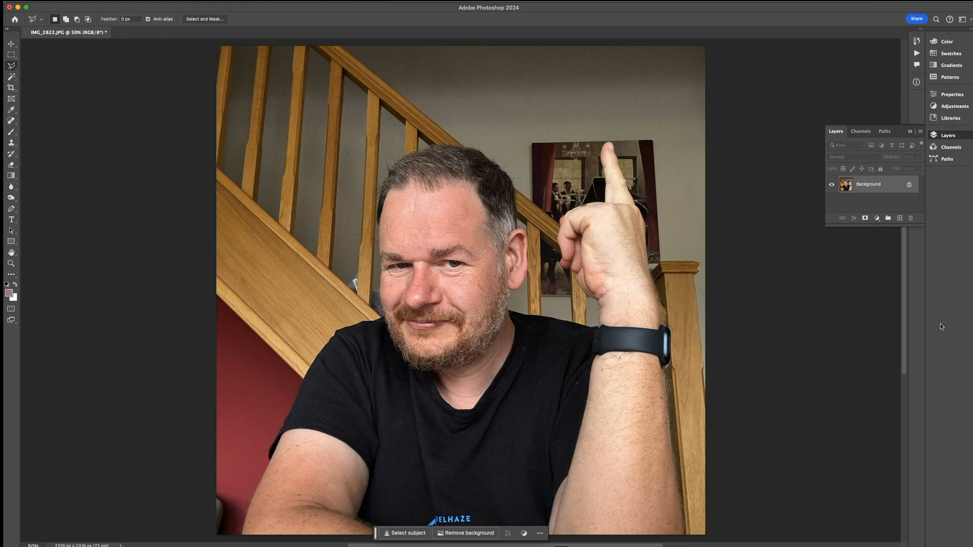
Remove the photo's background automatically, leaving the man masked on a transparent canvas
click(484, 536)
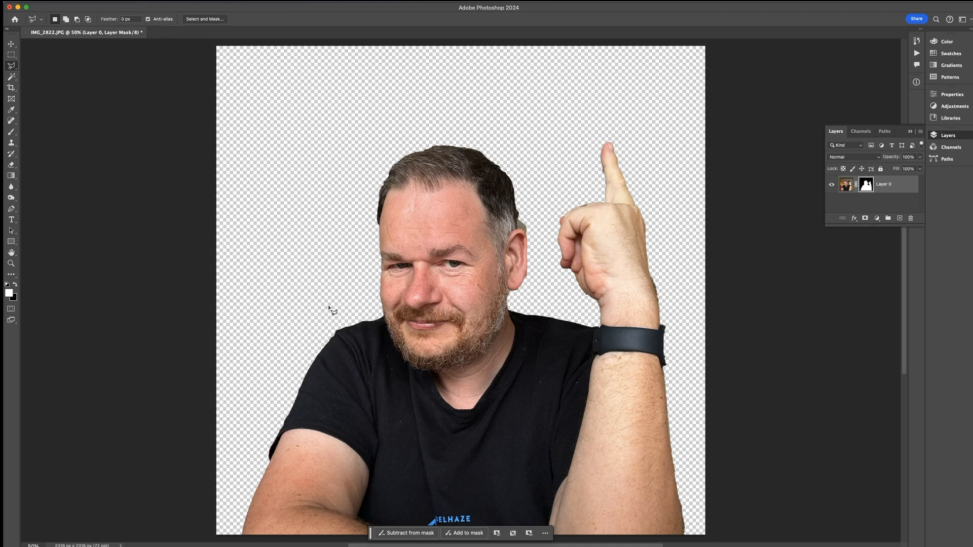
Examine the cutout's edges at several zoom levels, especially around the raised arm, watch and hand
key(super+minus)
key(super+minus)
key(super+minus)
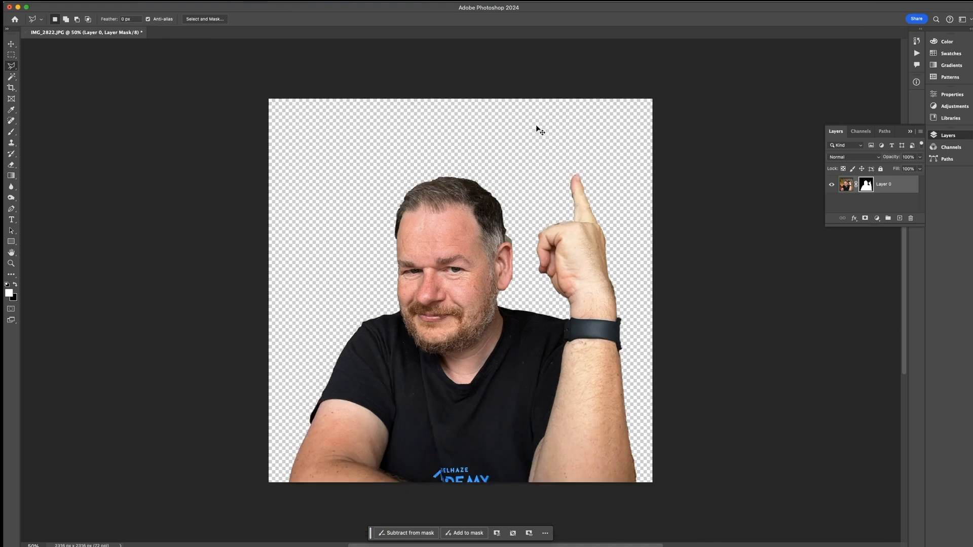
key(super+plus)
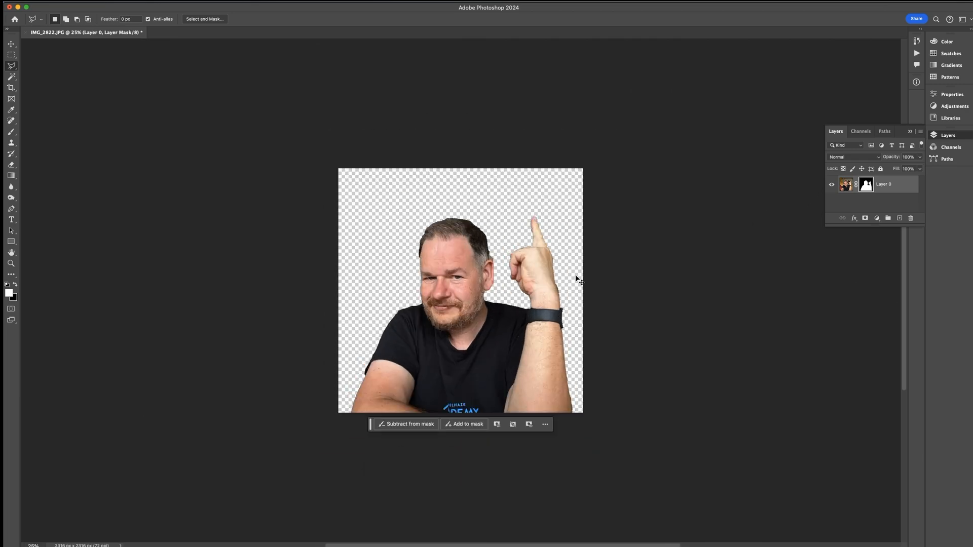
key(super+plus)
key(super+plus)
key(super+plus)
key(super+minus)
key(super+minus)
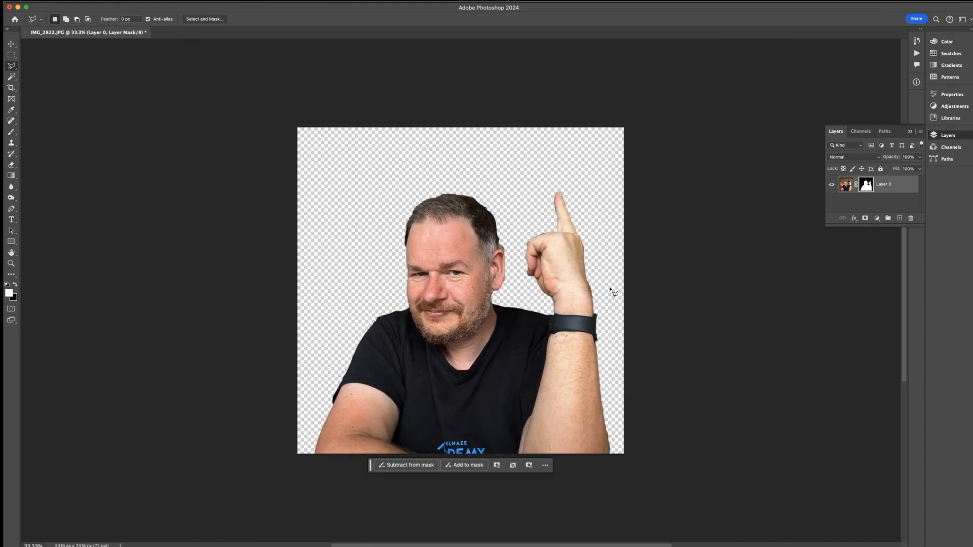
key(super+plus)
key(super+plus)
key(super+plus)
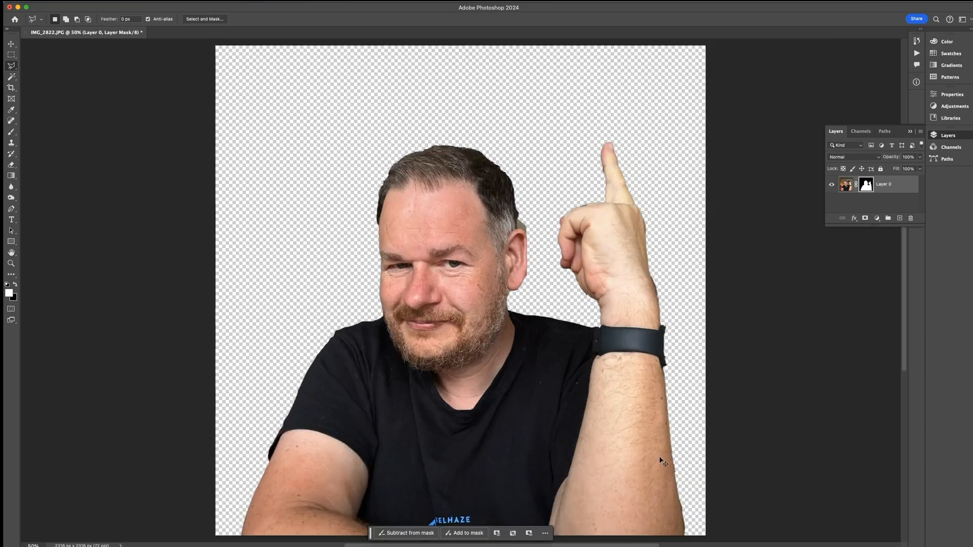
Subtract the leftover fringe along the outer edge of the raised forearm from the layer mask
scroll(735, 460, down, 15)
scroll(735, 460, right, 10)
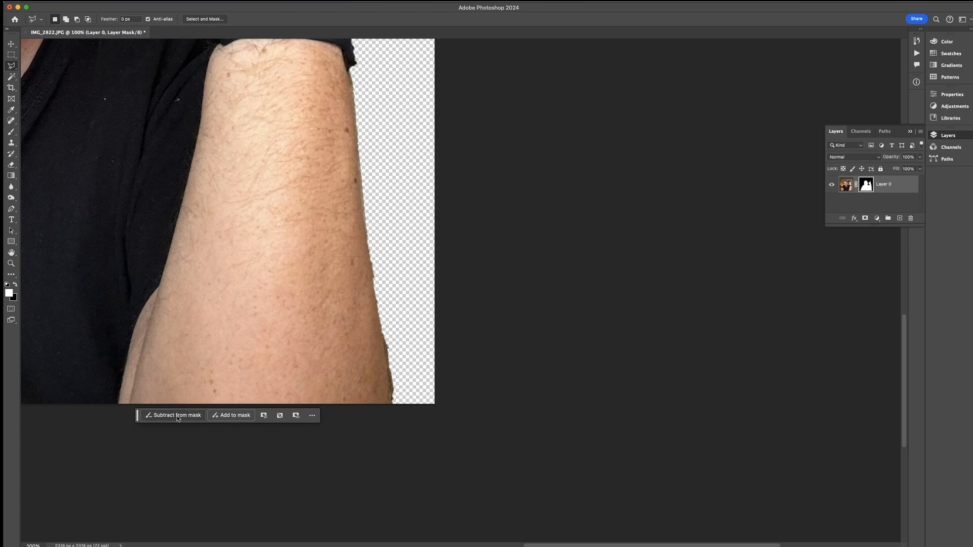
click(187, 415)
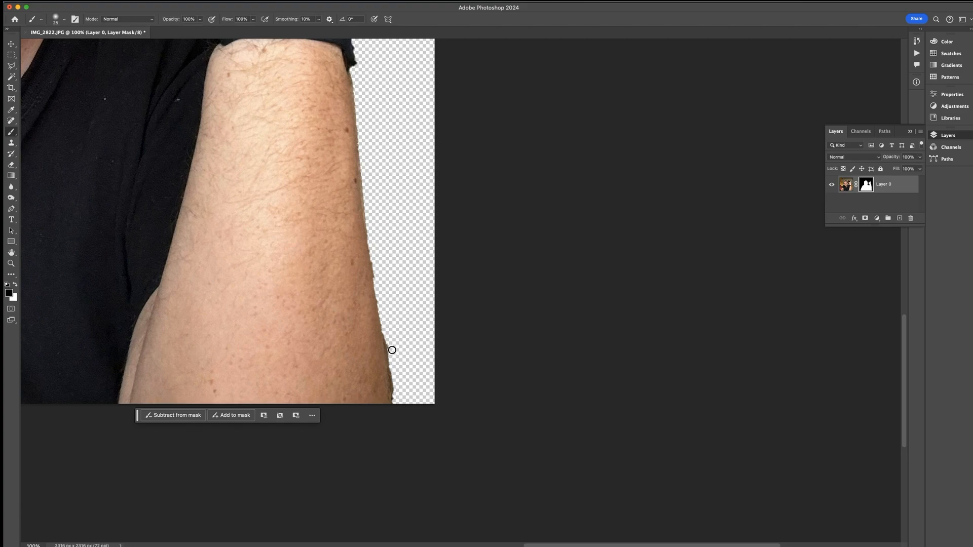
drag(387, 338, 395, 404)
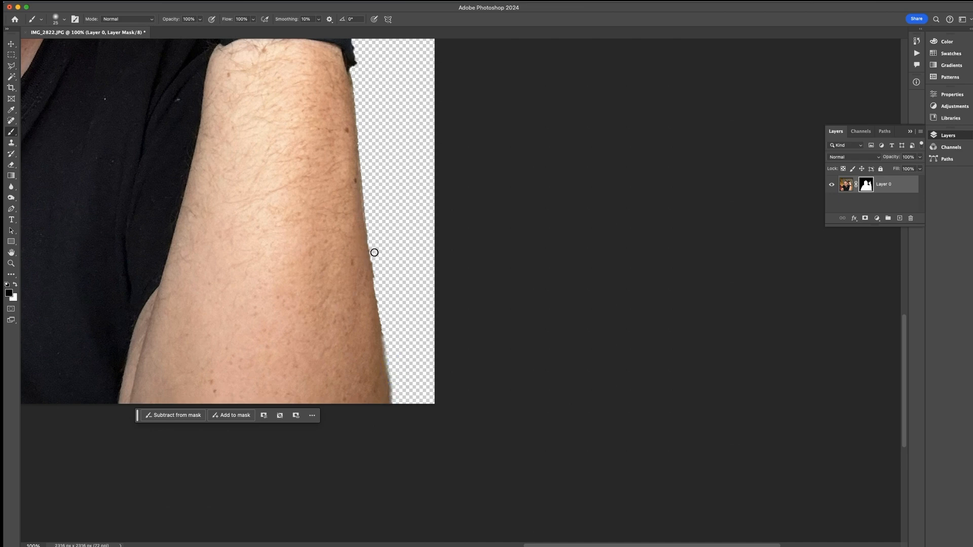
drag(374, 258, 388, 340)
Paint the missing watch face on the raised wrist back into the layer mask
mouse_move(382, 104)
mouse_down()
mouse_move(443, 332)
mouse_move(435, 312)
mouse_up()
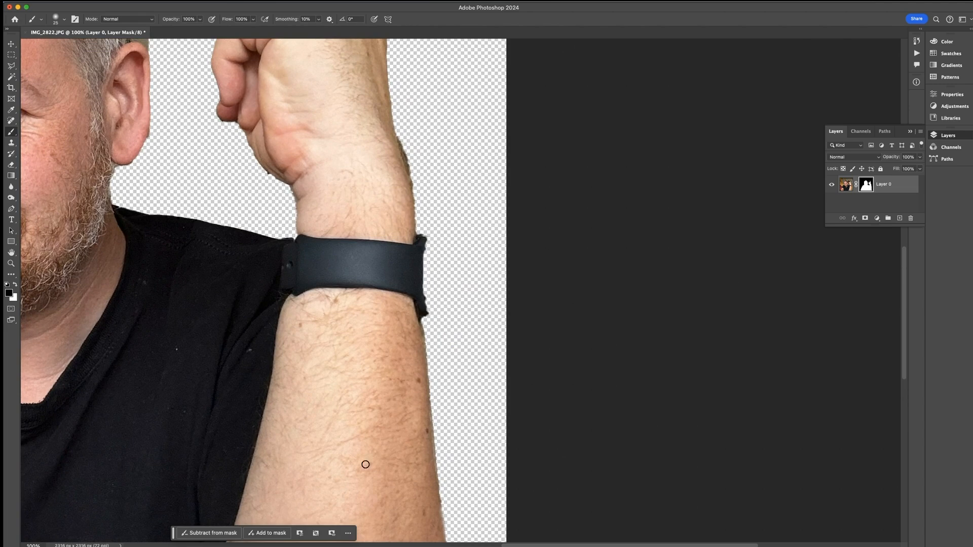
click(268, 533)
mouse_move(429, 240)
mouse_down()
mouse_move(427, 312)
mouse_move(427, 241)
mouse_up()
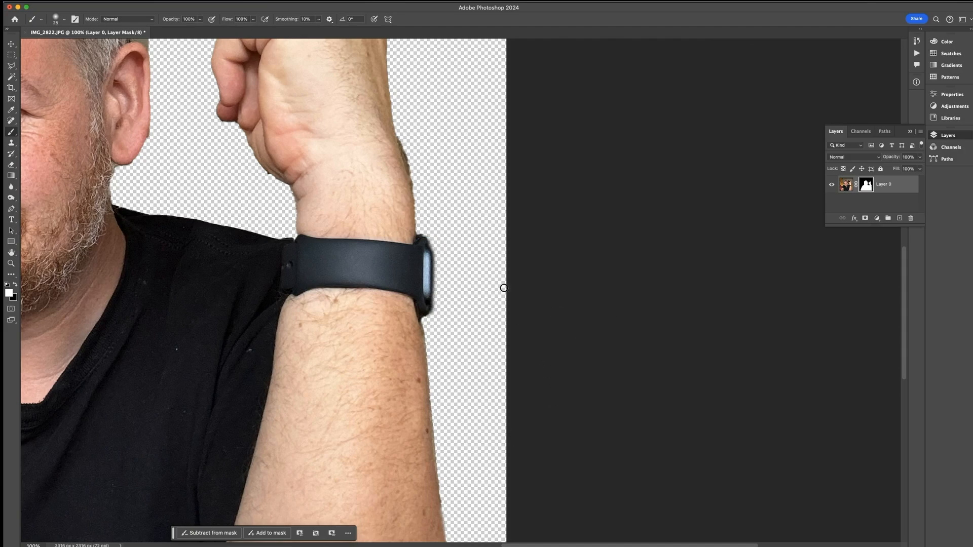
Subtract the background fringe along the outer edge of the wrist above the watch from the mask
scroll(500, 193, up, 5)
scroll(504, 327, left, 2)
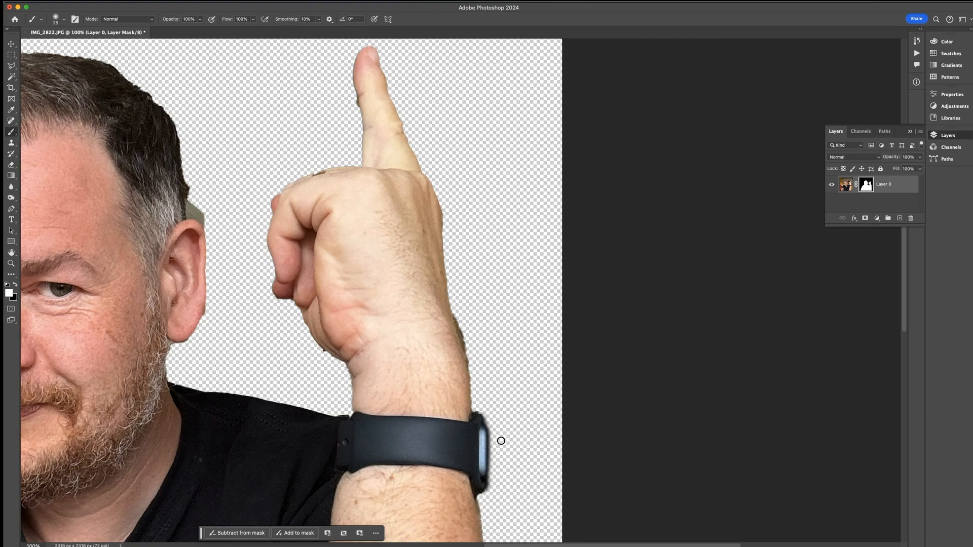
key(x)
drag(455, 314, 473, 405)
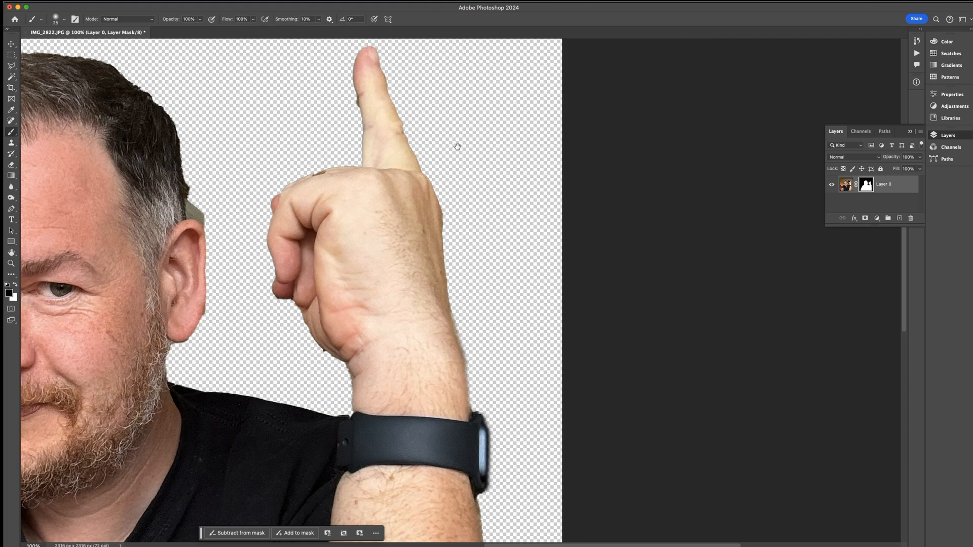
Mask out the background remnants beside the pointing finger, above the knuckles and along the heel of the hand
scroll(458, 172, up, 5)
scroll(458, 171, left, 4)
drag(472, 241, 470, 233)
click(437, 306)
drag(437, 305, 430, 306)
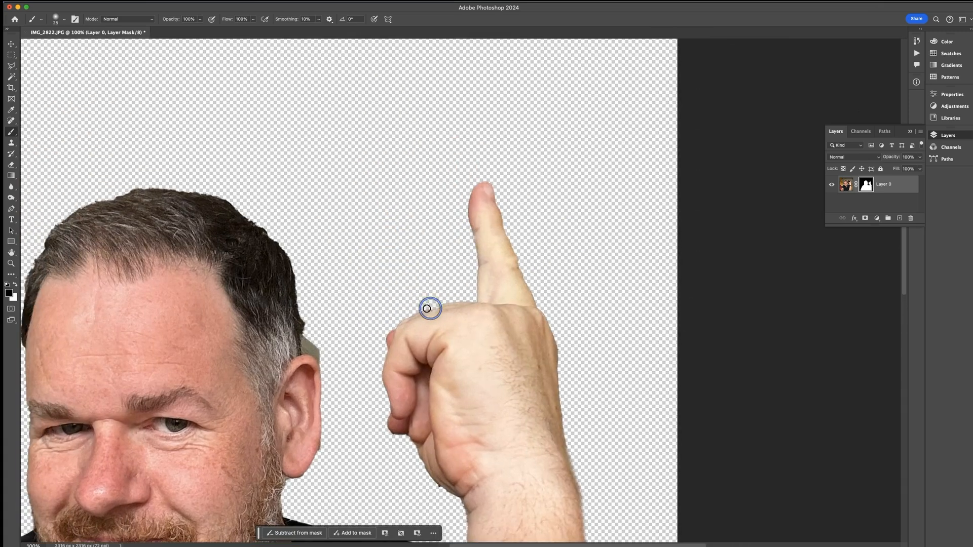
mouse_move(460, 502)
mouse_down()
mouse_move(435, 488)
mouse_move(404, 438)
mouse_up()
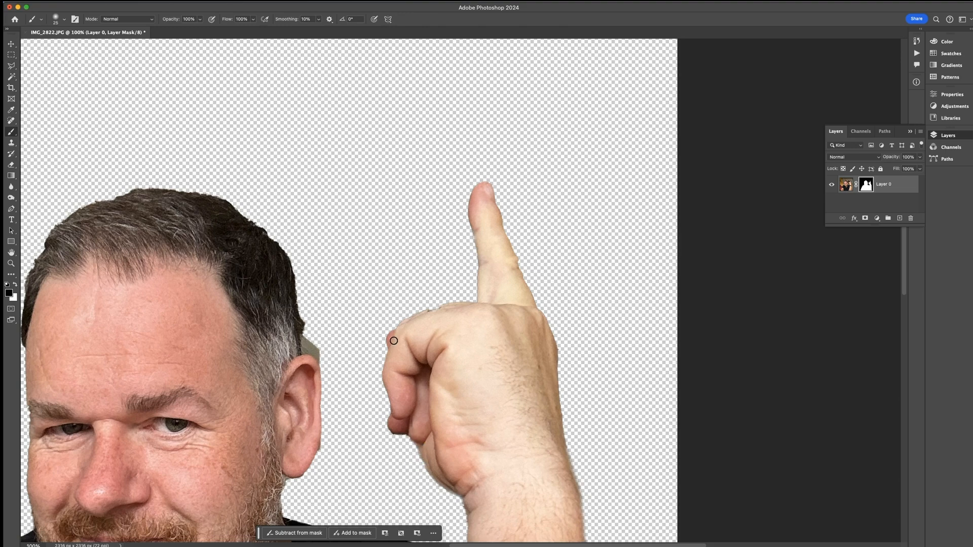
Restore the edge above the curled knuckles by painting white on the layer mask
drag(372, 337, 492, 240)
key(x)
mouse_move(563, 215)
mouse_down()
mouse_move(552, 217)
mouse_move(560, 215)
mouse_up()
Apply a Levels adjustment to the Layer 0 mask with the midtone input at 0.96
key(super+minus)
key(super+minus)
key(super+minus)
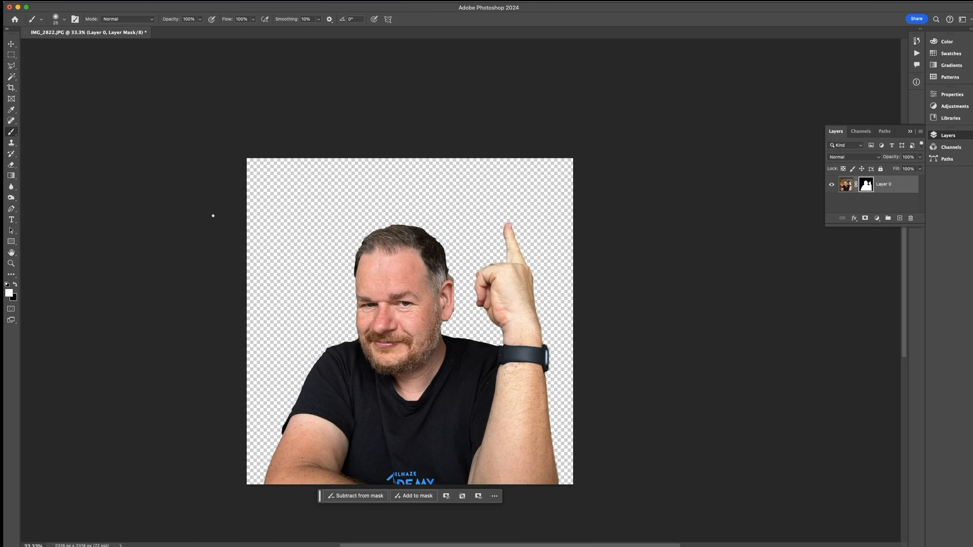
key(super+l)
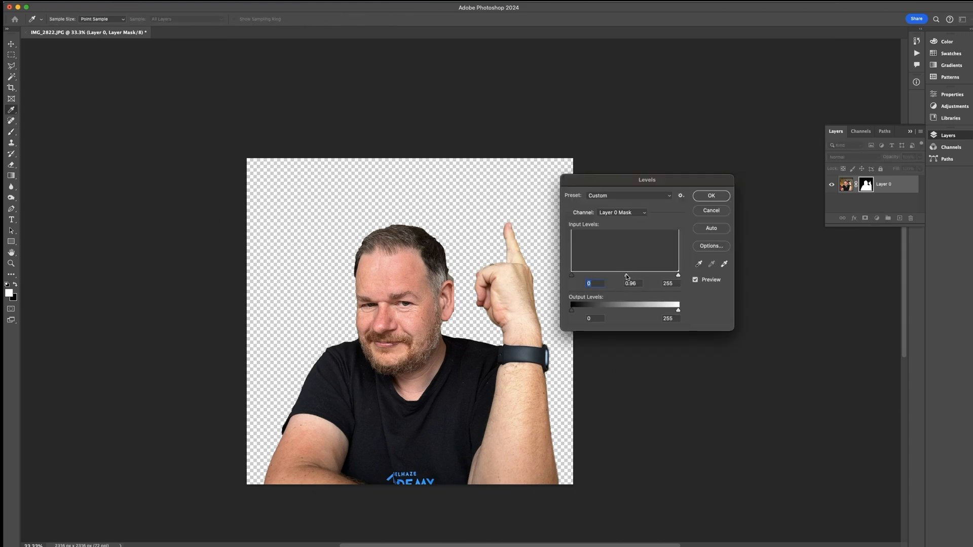
click(715, 196)
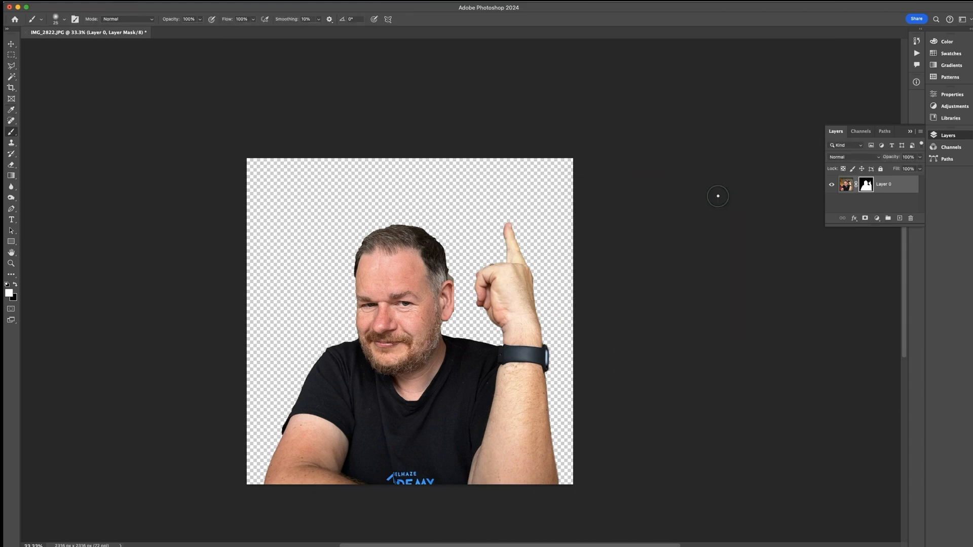
Apply Hue/Saturation to the photo itself, with Master saturation at +12 and Reds saturation at -23
key(super+2)
key(super+u)
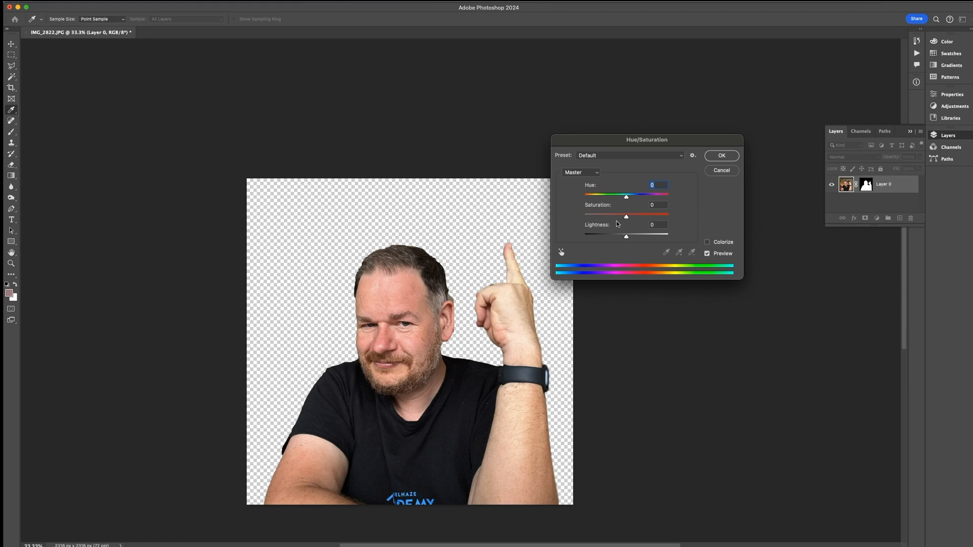
drag(626, 217, 630, 218)
click(597, 174)
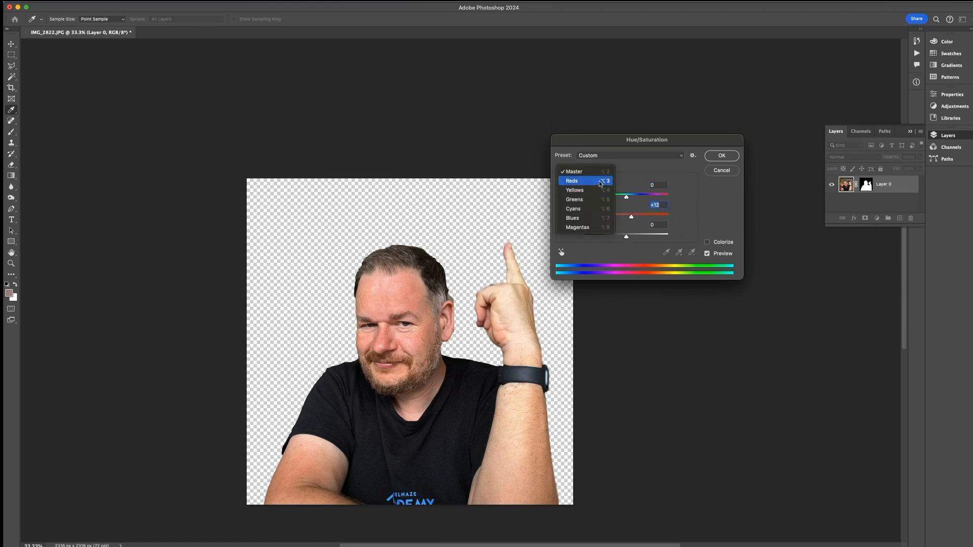
click(583, 186)
drag(627, 216, 617, 219)
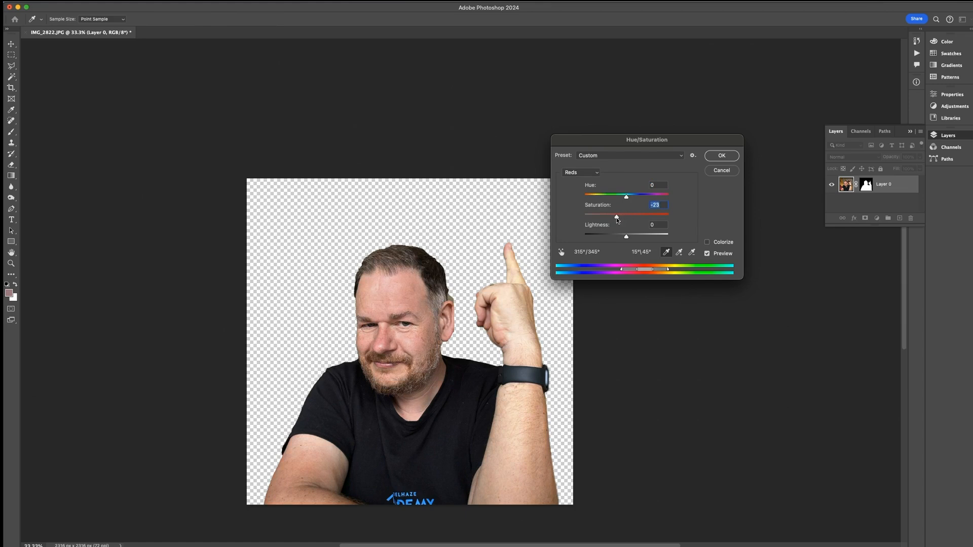
click(736, 159)
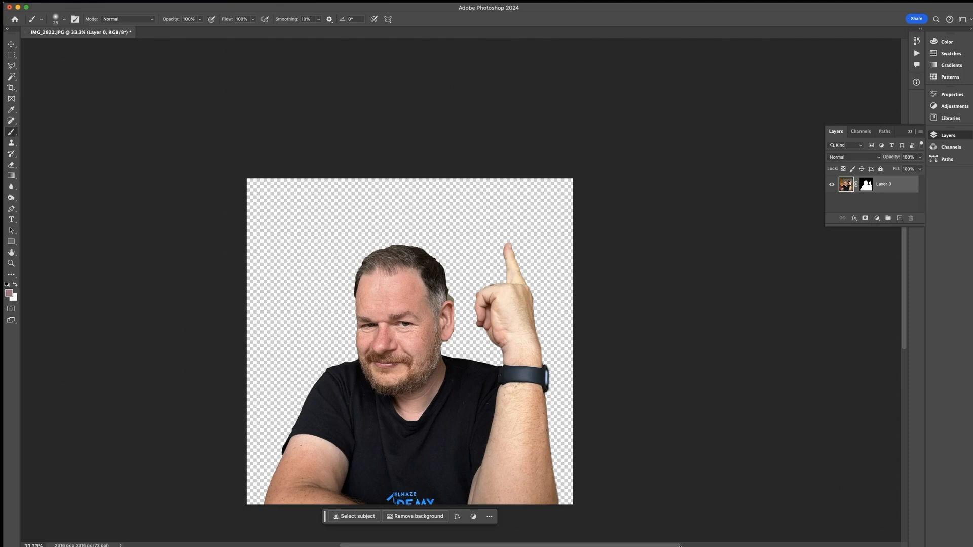
Set up a Save for Web export of the whole cutout as PNG-24 with transparency
key(super+minus)
key(super+minus)
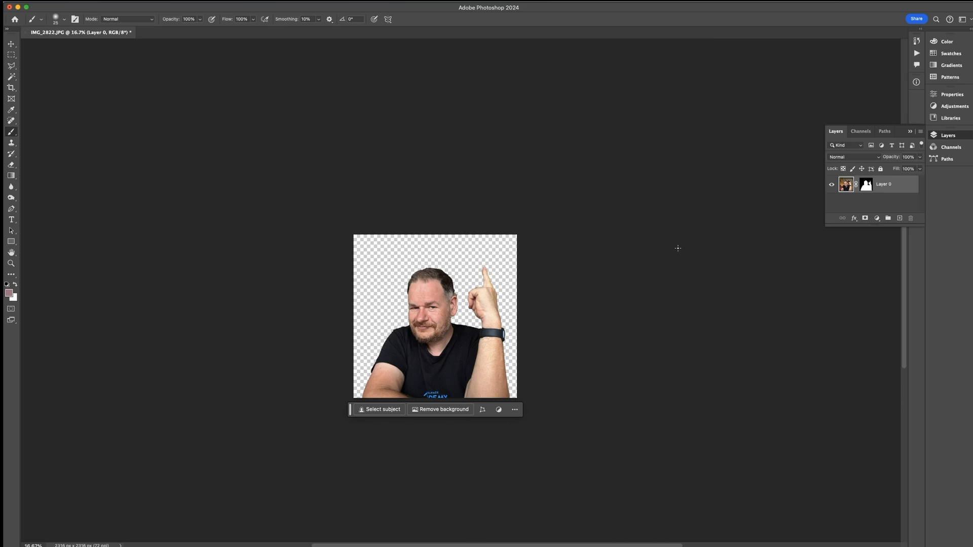
click(95, 6)
mouse_move(142, 137)
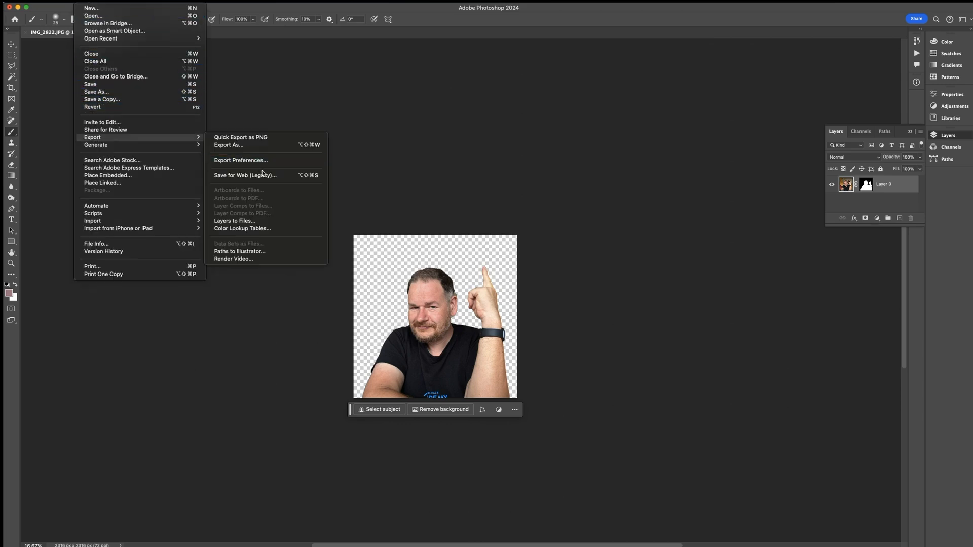
click(242, 175)
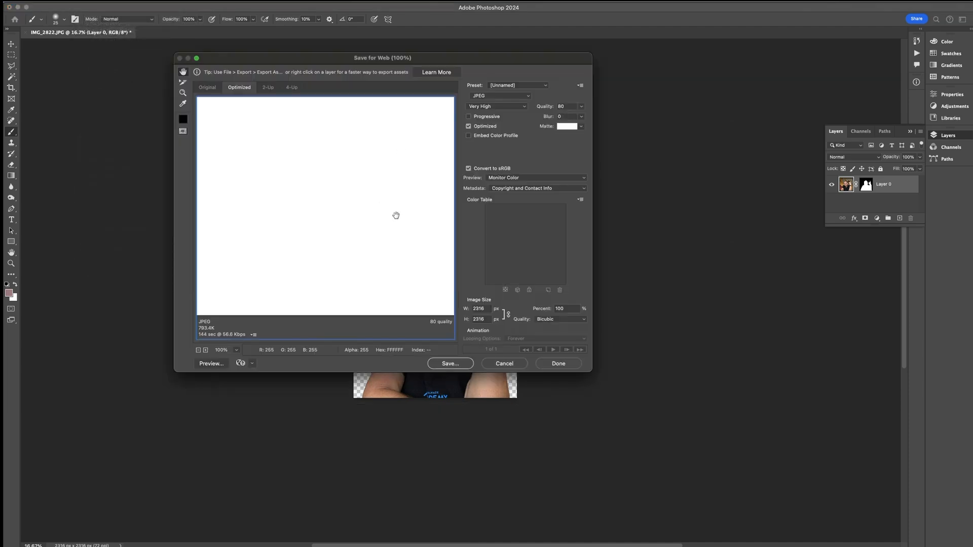
click(510, 96)
click(510, 112)
mouse_move(322, 218)
mouse_down()
mouse_move(296, 253)
mouse_move(335, 217)
mouse_up()
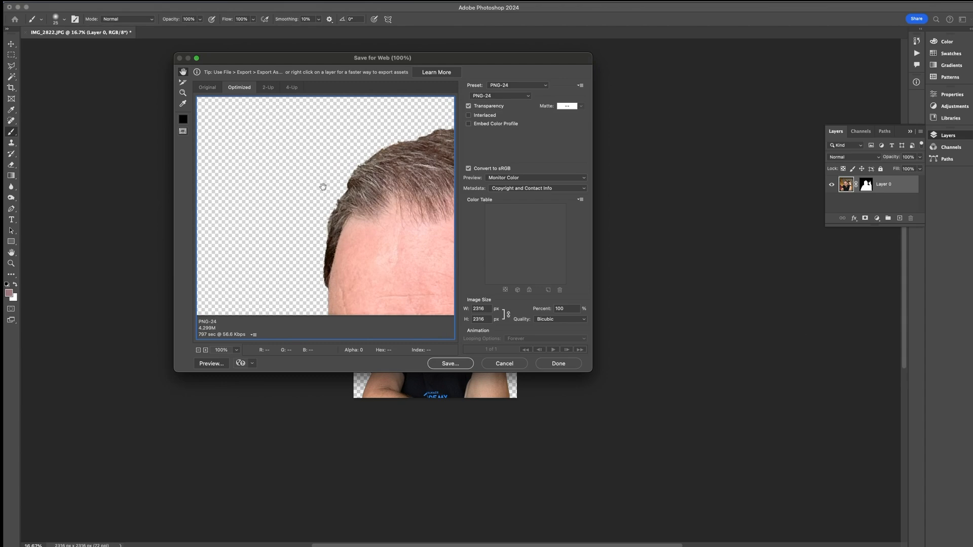
Inspect the full cutout in the export preview at 12.5% and 33.3%, and close the export without saving
key(super+minus)
key(super+minus)
key(super+minus)
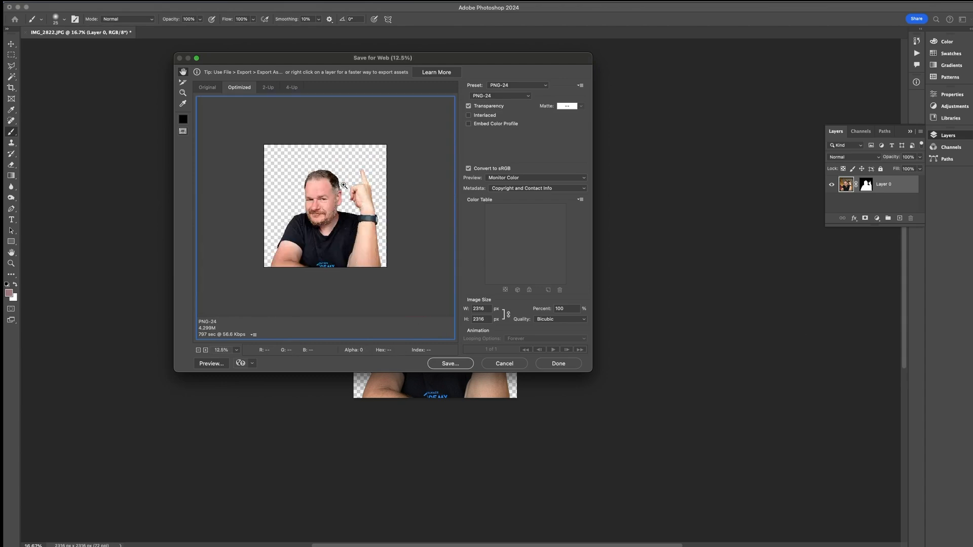
key(super+equal)
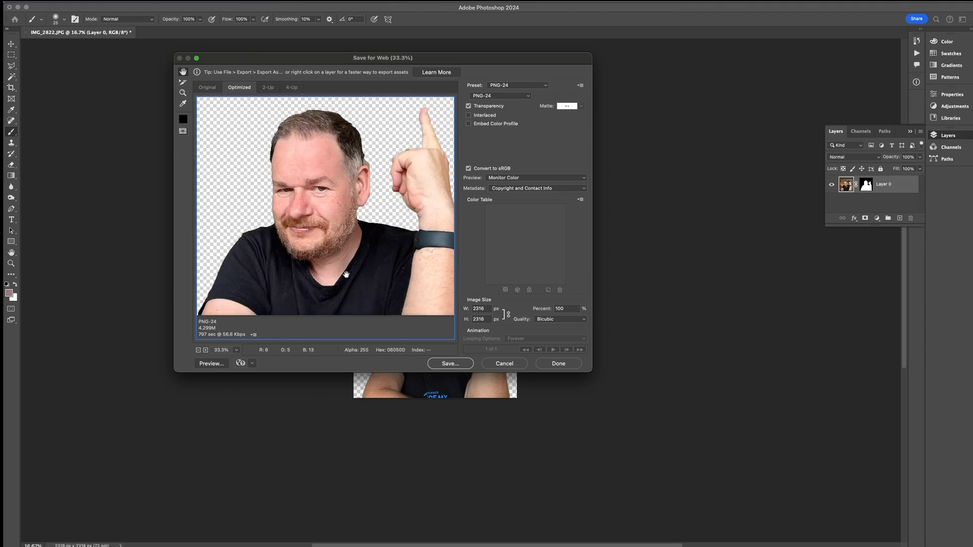
click(505, 364)
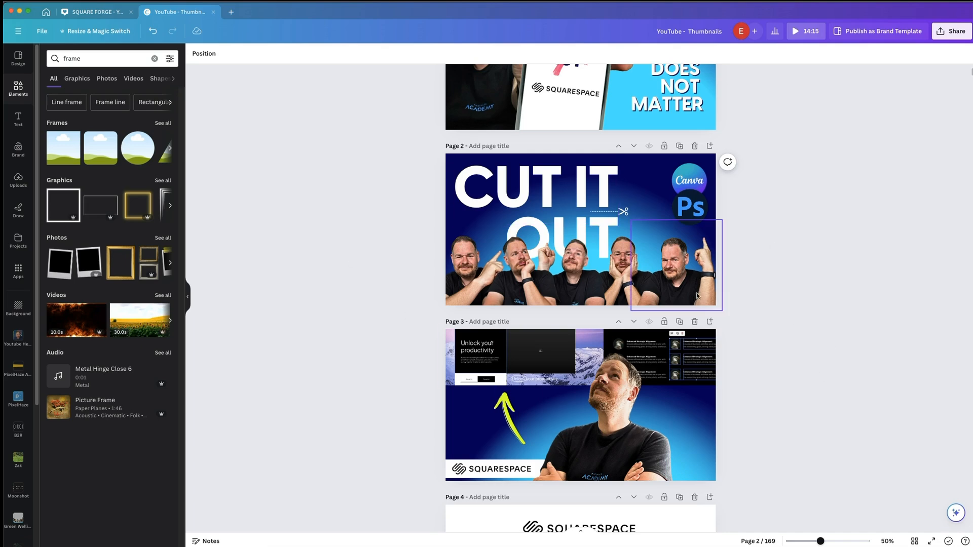
Look through the finished thumbnails in the YouTube - Thumbnails design in Canva to see how the cutouts are used
scroll(545, 236, up, 3)
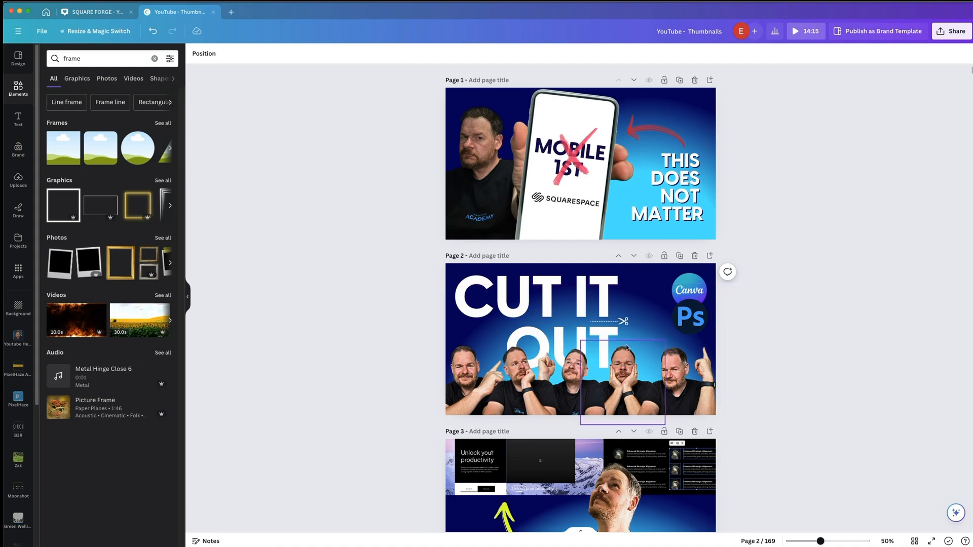
scroll(382, 378, down, 3)
scroll(382, 378, up, 2)
scroll(383, 378, down, 5)
scroll(383, 378, down, 15)
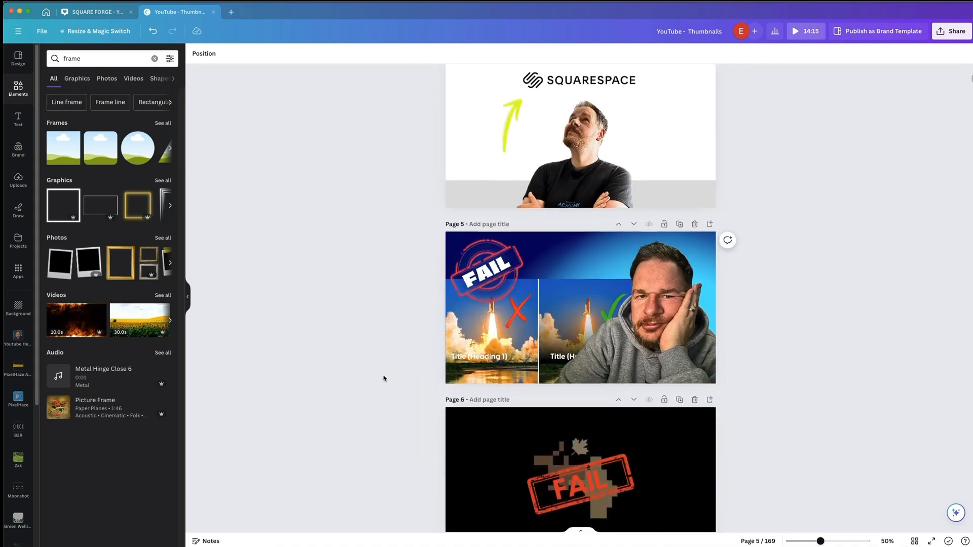
scroll(384, 378, down, 10)
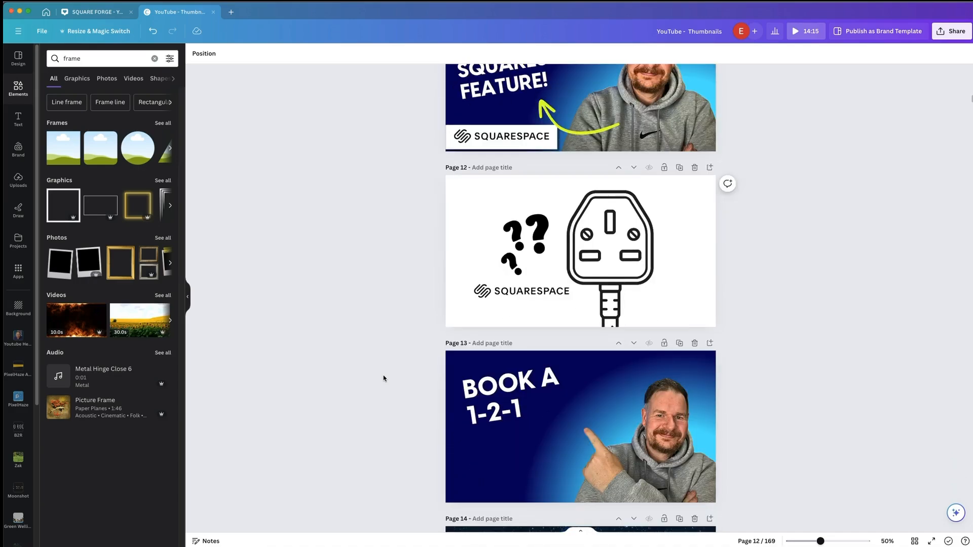
scroll(384, 378, down, 3)
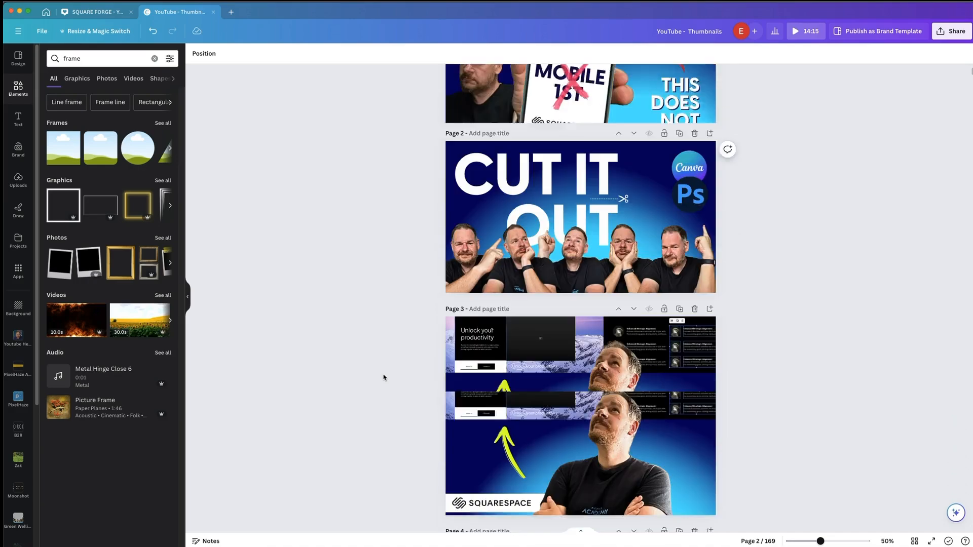
scroll(384, 378, down, 2)
scroll(384, 378, down, 5)
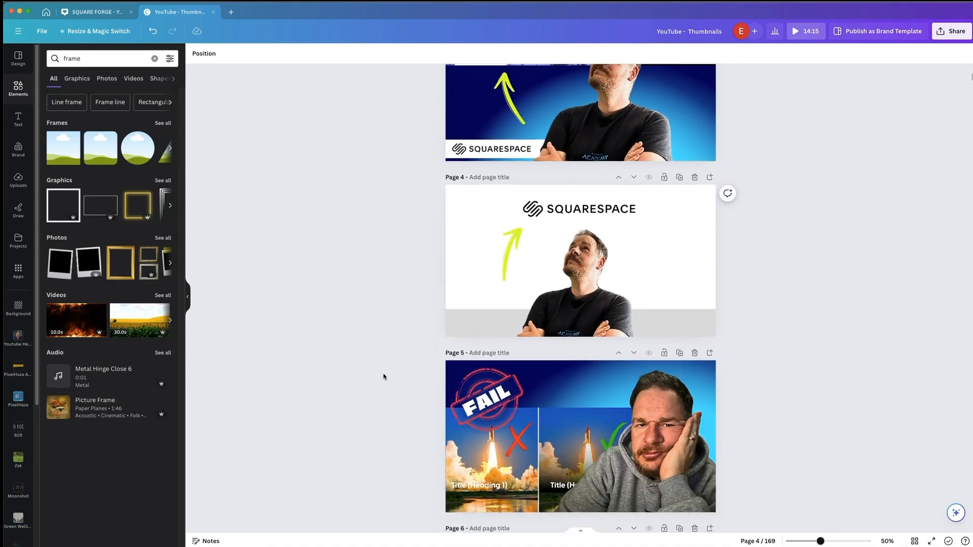
scroll(383, 377, up, 4)
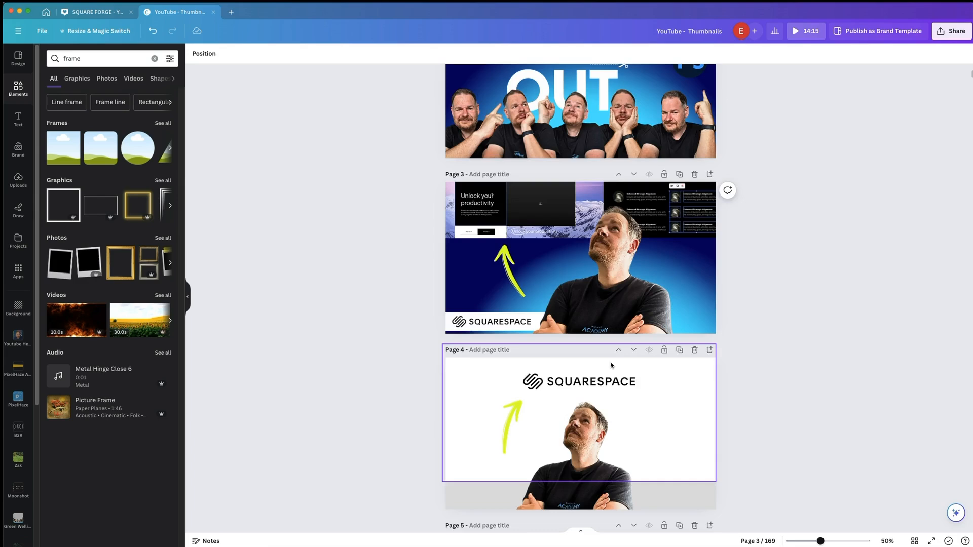
scroll(611, 364, up, 3)
scroll(610, 364, up, 1)
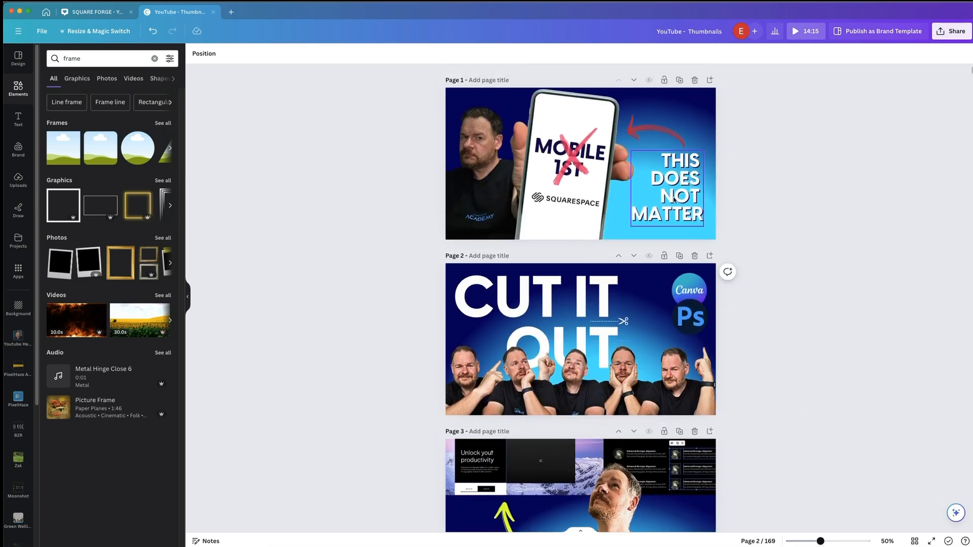
Duplicate page 3 and delete the portrait and the dark website screenshot behind it from the copy
scroll(685, 190, down, 4)
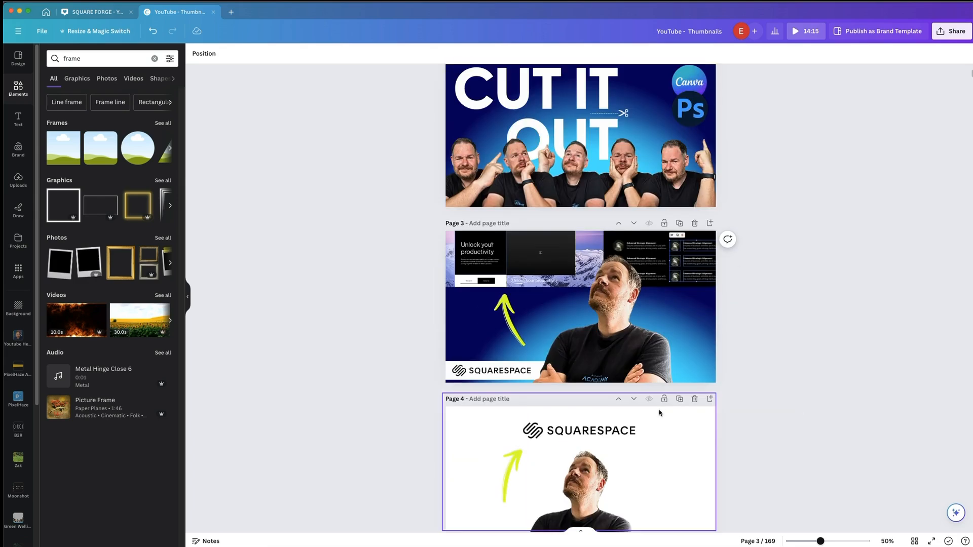
click(682, 224)
click(622, 358)
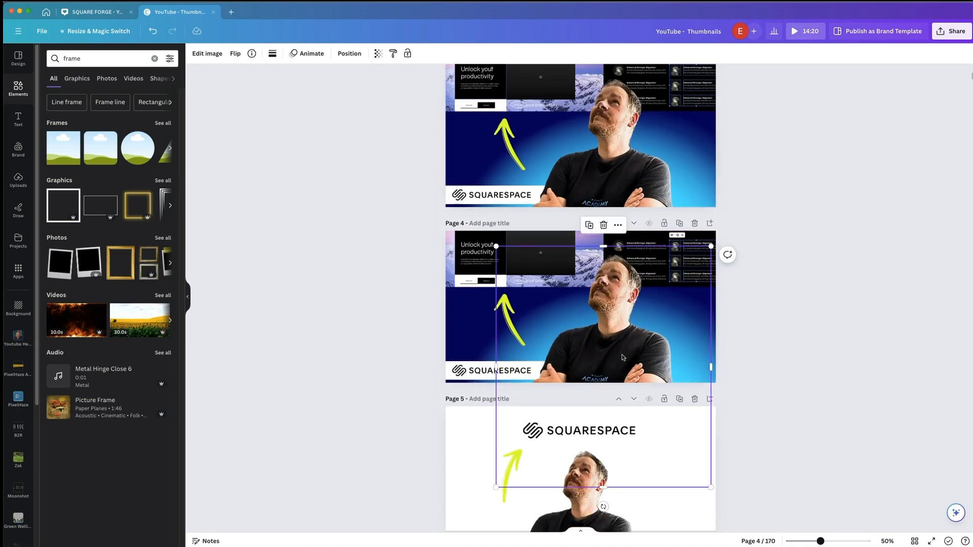
key(Delete)
click(698, 260)
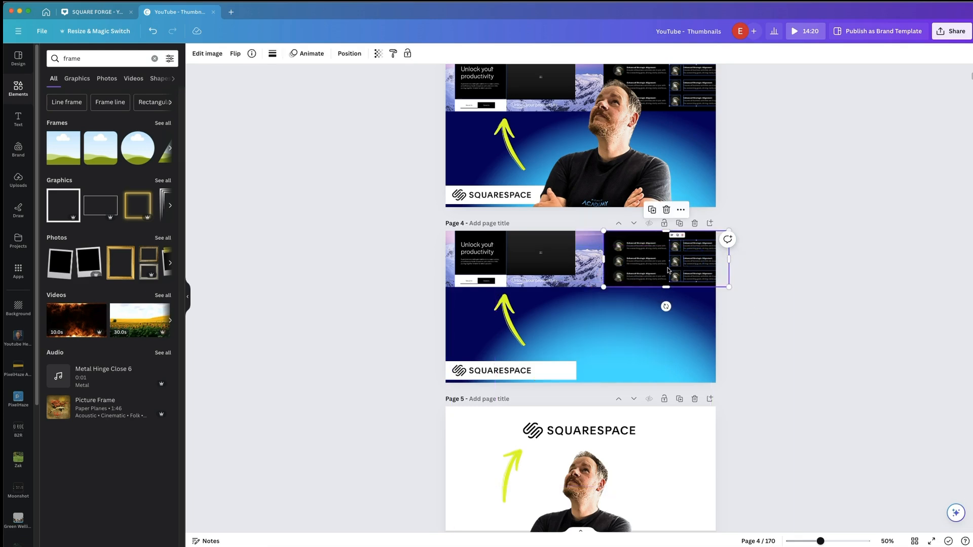
key(Delete)
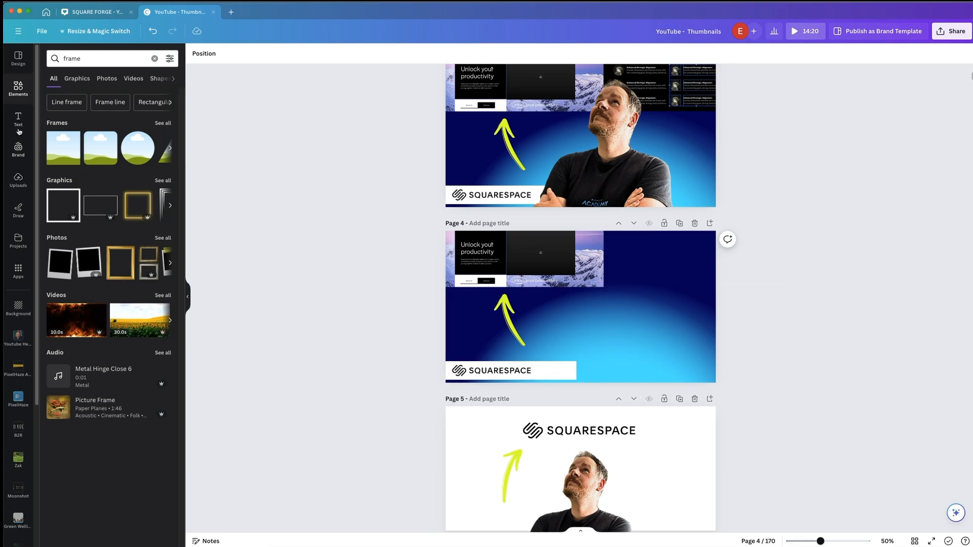
Place the uploaded folded-arms portrait in the upper-right corner of page 4 and extend it to the page's full height, about 539 by 723
click(21, 179)
mouse_move(124, 335)
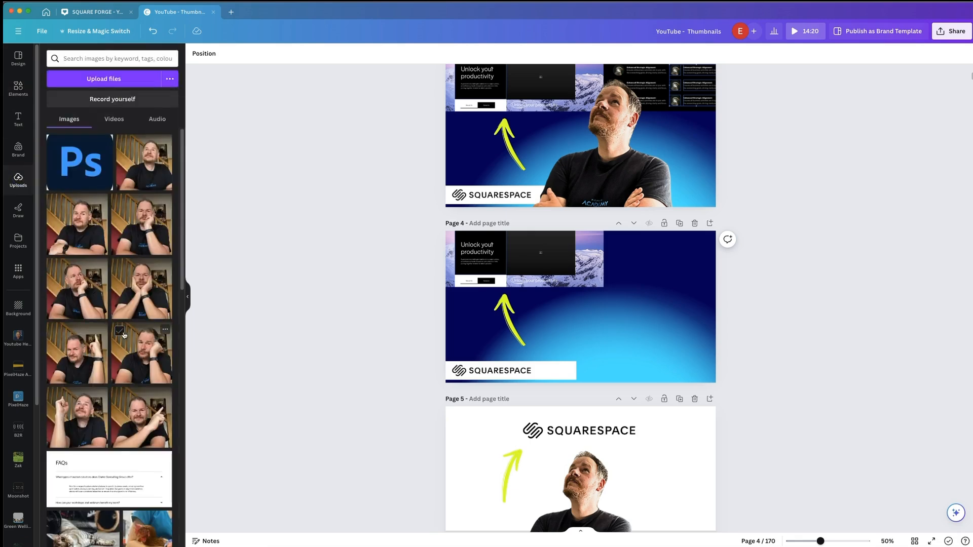
click(83, 224)
drag(568, 311, 647, 291)
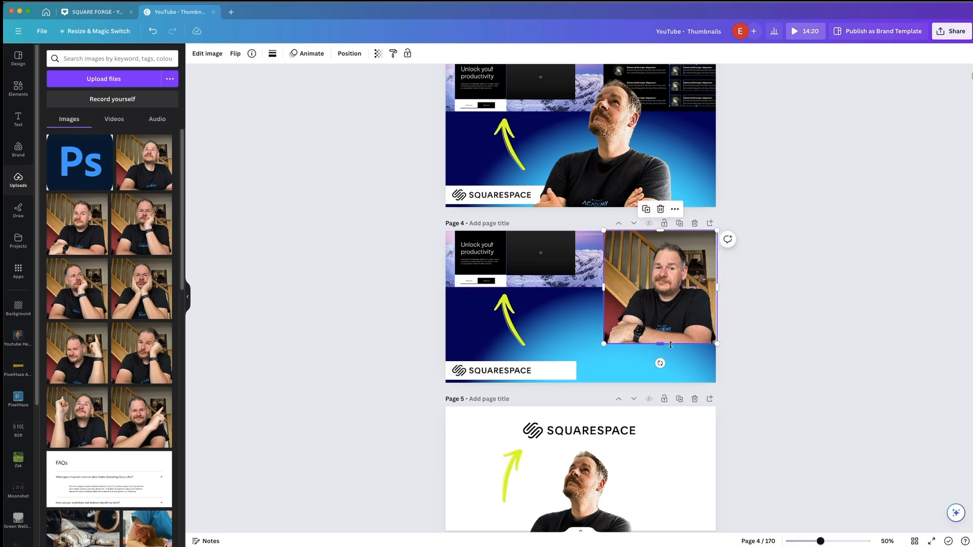
drag(662, 344, 662, 383)
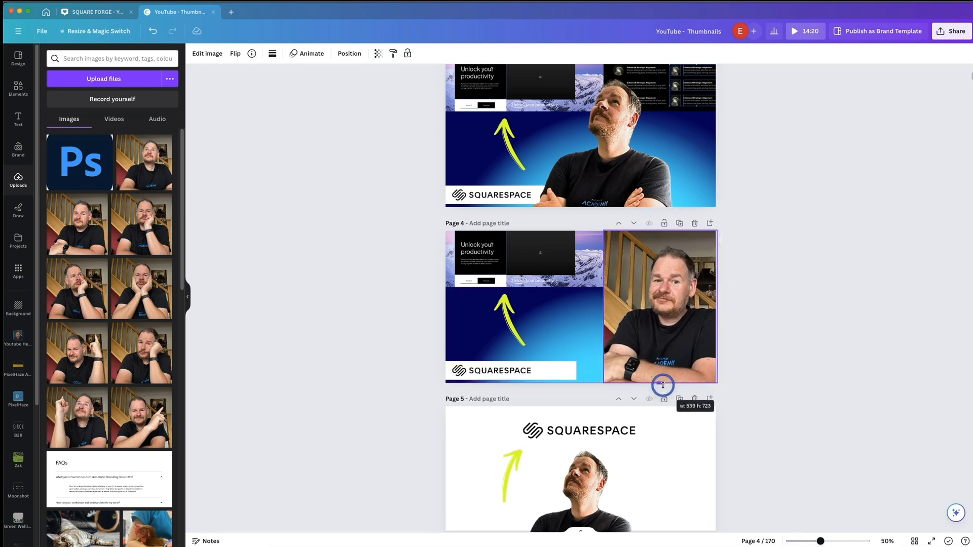
click(796, 356)
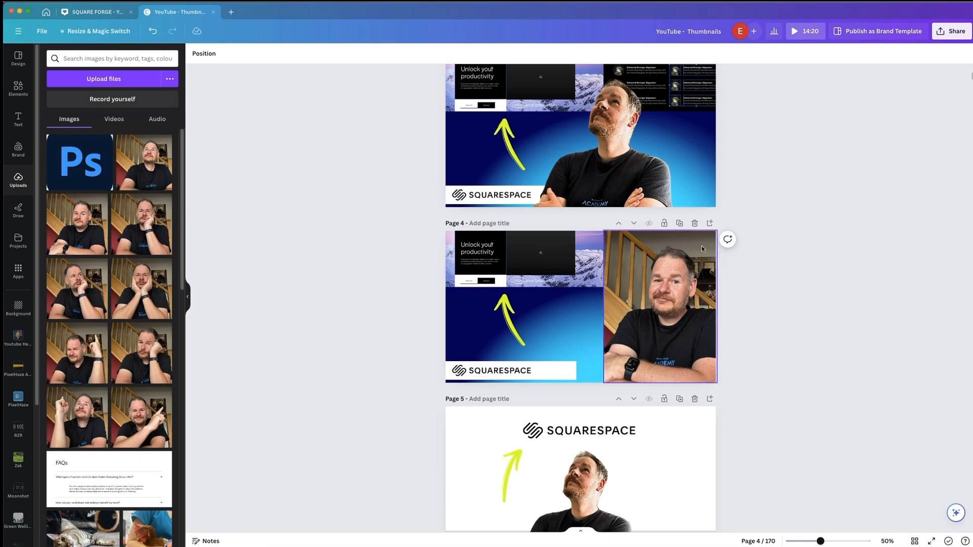
Compare the page 4 layout with page 3 and delete the uncut portrait from page 4
scroll(777, 398, up, 3)
scroll(775, 397, down, 1)
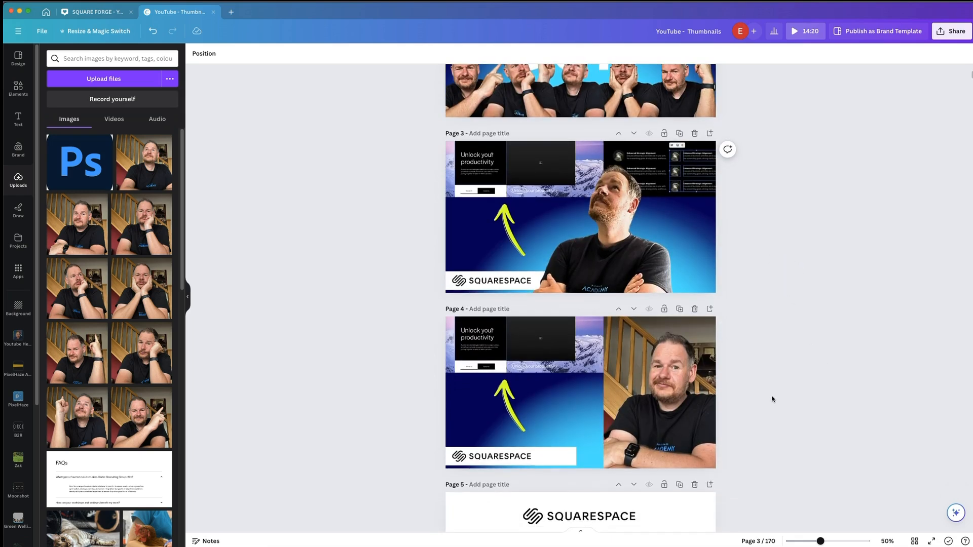
click(697, 399)
key(Delete)
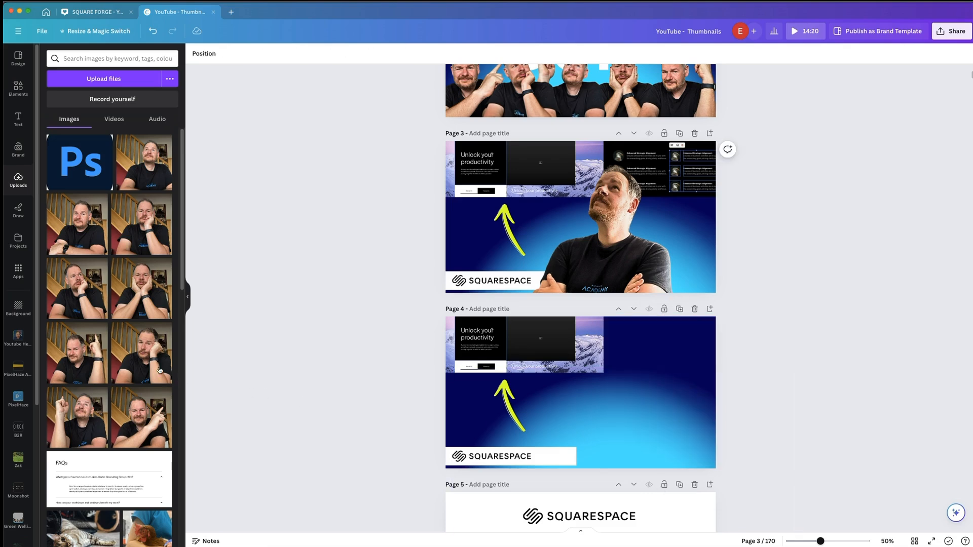
Add the uploaded folded-arms portrait to page 4's lower-right area and remove its background with BG Remover
click(89, 224)
drag(554, 198, 628, 393)
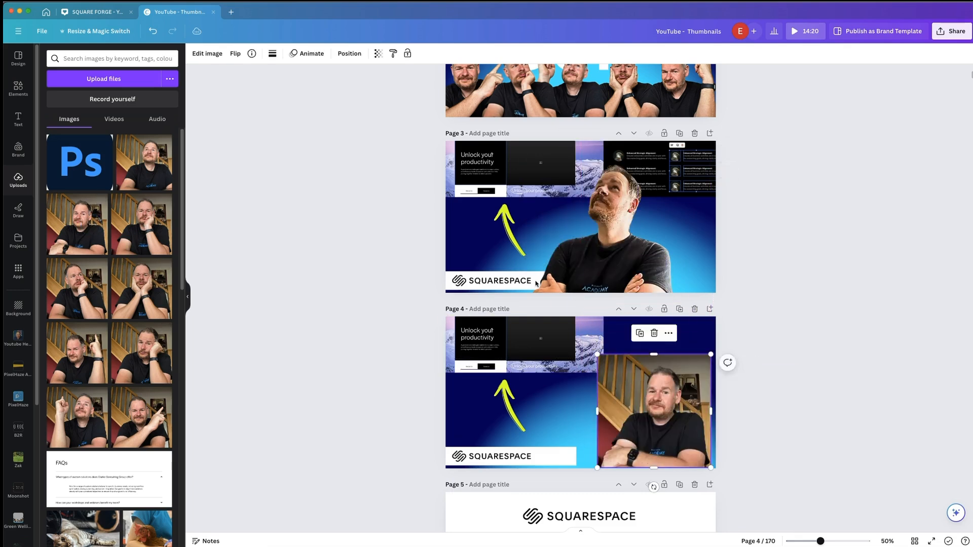
click(203, 54)
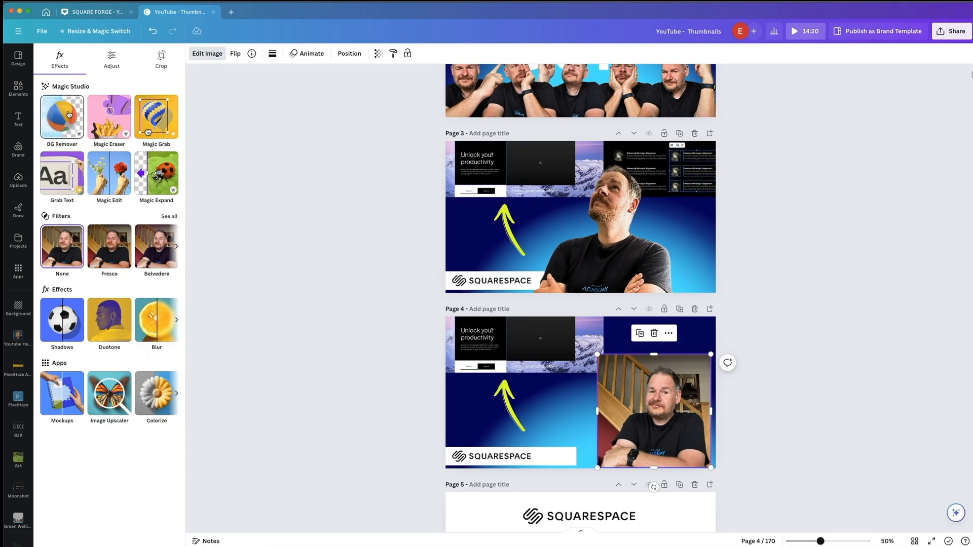
click(69, 118)
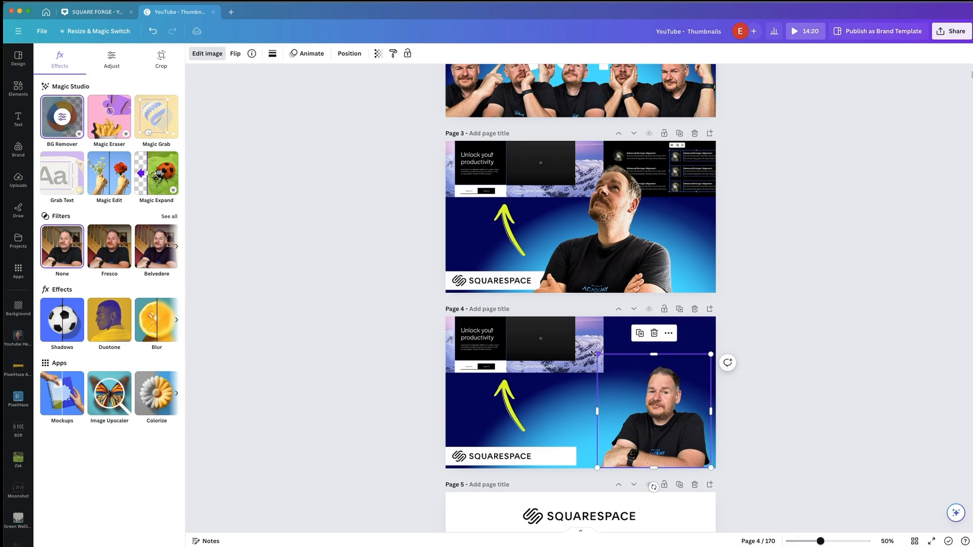
Enlarge the cutout portrait against page 4's lower-right corner and shift the light-blue glow up and right behind it
drag(596, 354, 561, 297)
drag(711, 307, 715, 305)
click(792, 434)
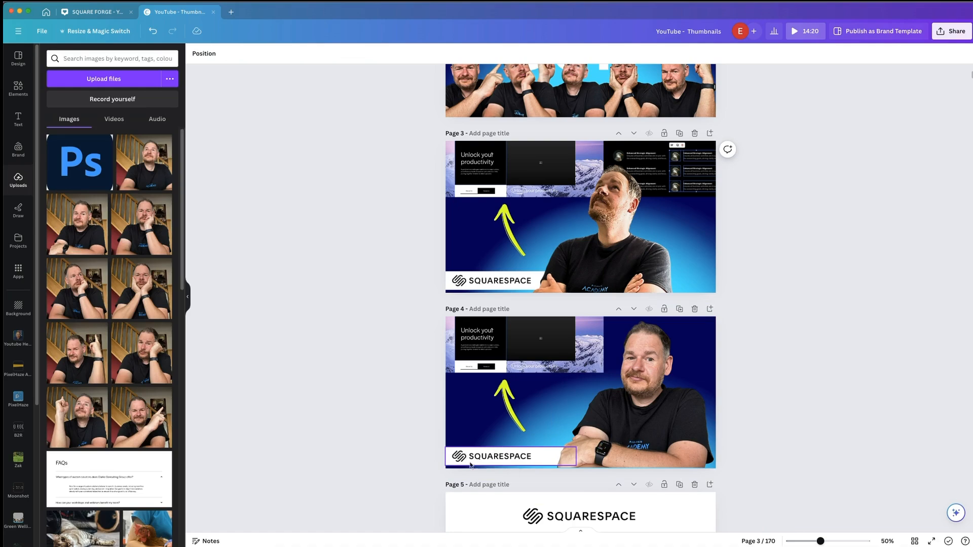
drag(482, 420, 564, 381)
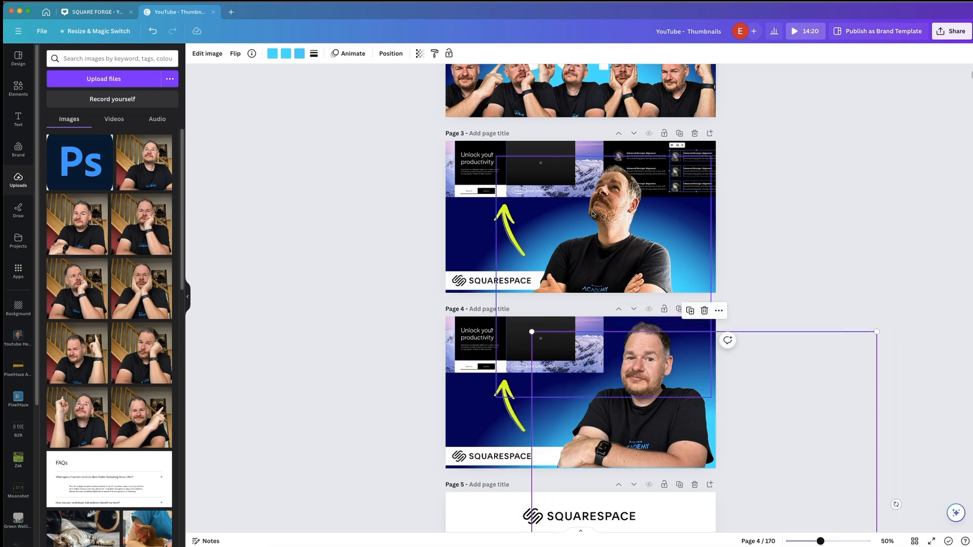
click(829, 291)
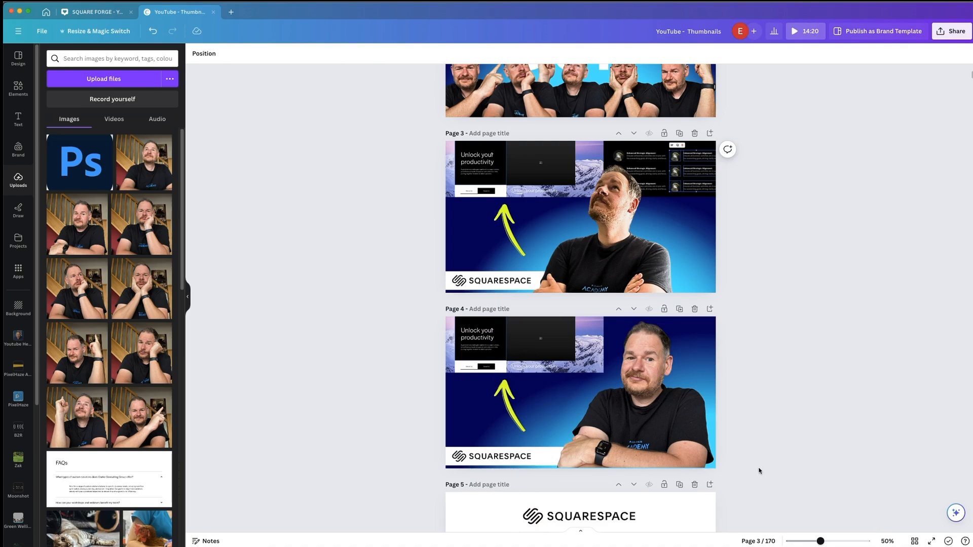
Tilt the website screenshot on page 4 counterclockwise, nudge it left, and move the yellow arrow slightly right beneath it
click(500, 354)
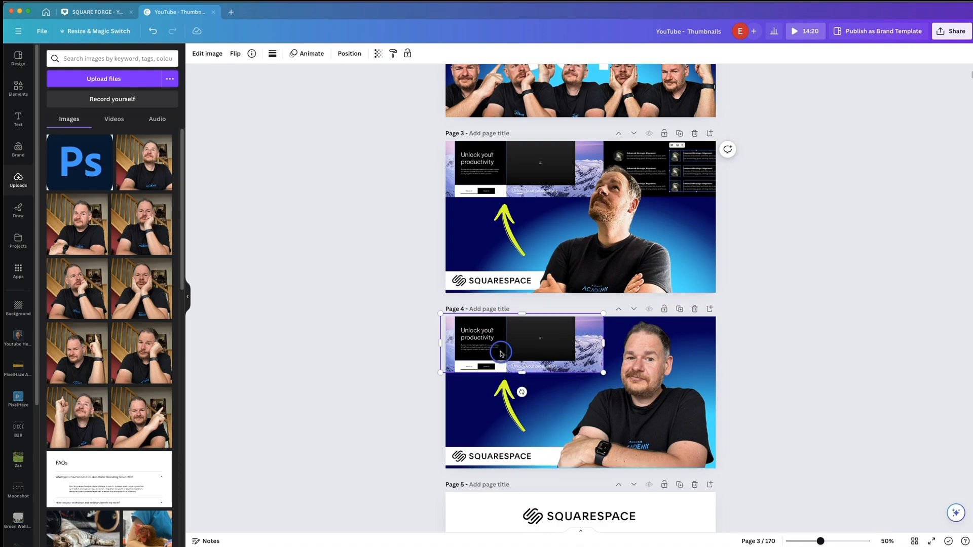
drag(522, 389, 531, 391)
drag(517, 344, 502, 349)
drag(510, 410, 535, 417)
click(949, 438)
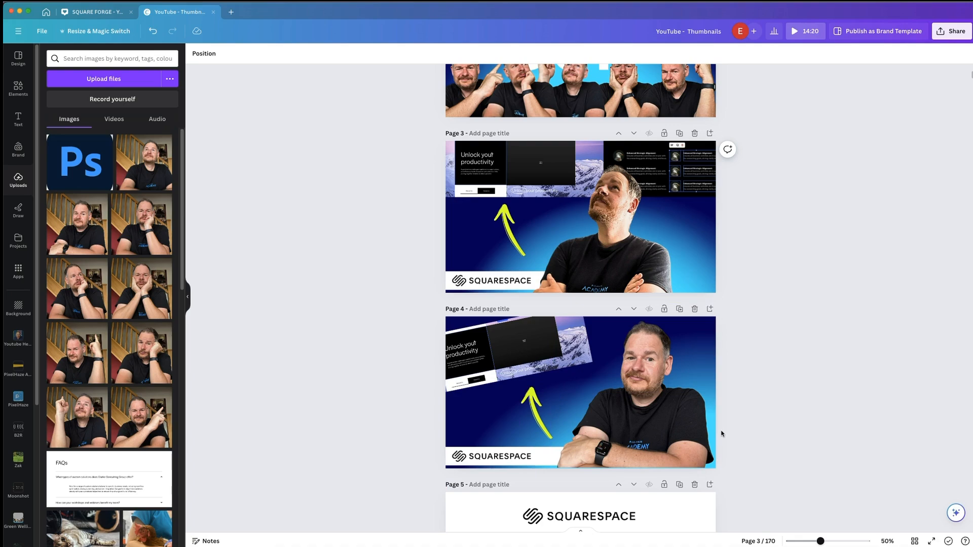
Switch to the SQUARE FORGE design and look through its thumbnail pages for more uses of cutout portraits
click(101, 13)
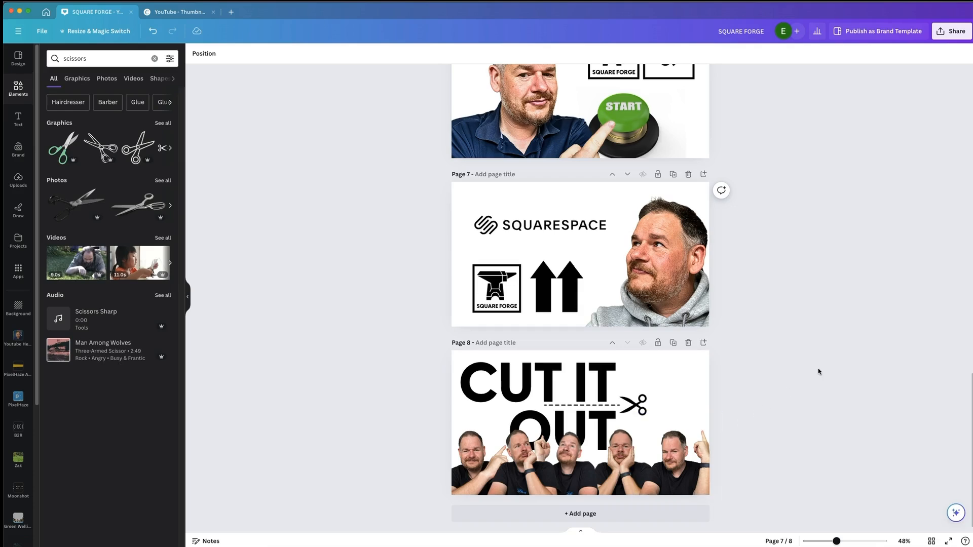
scroll(819, 371, up, 20)
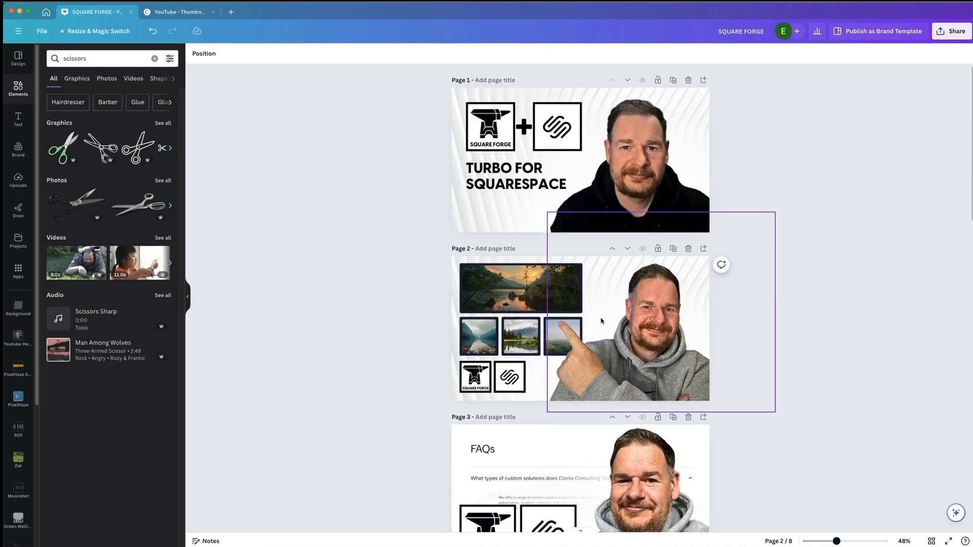
scroll(405, 364, down, 7)
scroll(406, 364, down, 3)
scroll(406, 365, down, 3)
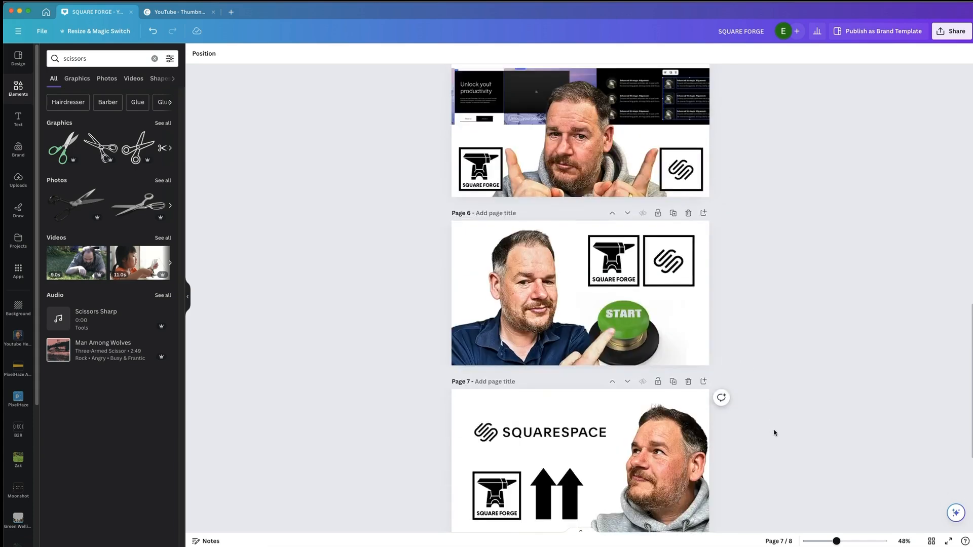
Look over all SQUARE FORGE thumbnails in a zoomed-out overview, finishing with the CUT IT OUT thumbnail on page 8
scroll(774, 432, up, 6)
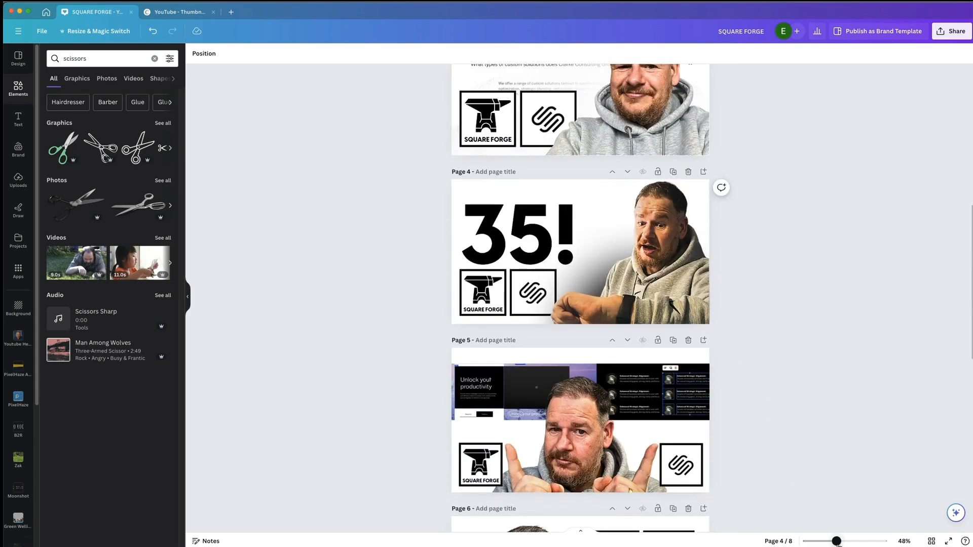
drag(836, 541, 807, 541)
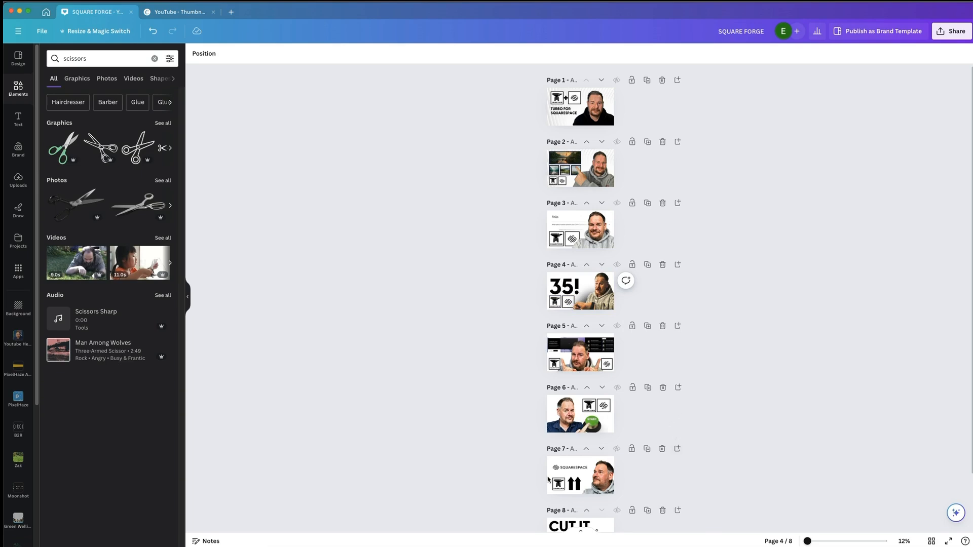
drag(544, 128, 608, 144)
scroll(532, 446, down, 2)
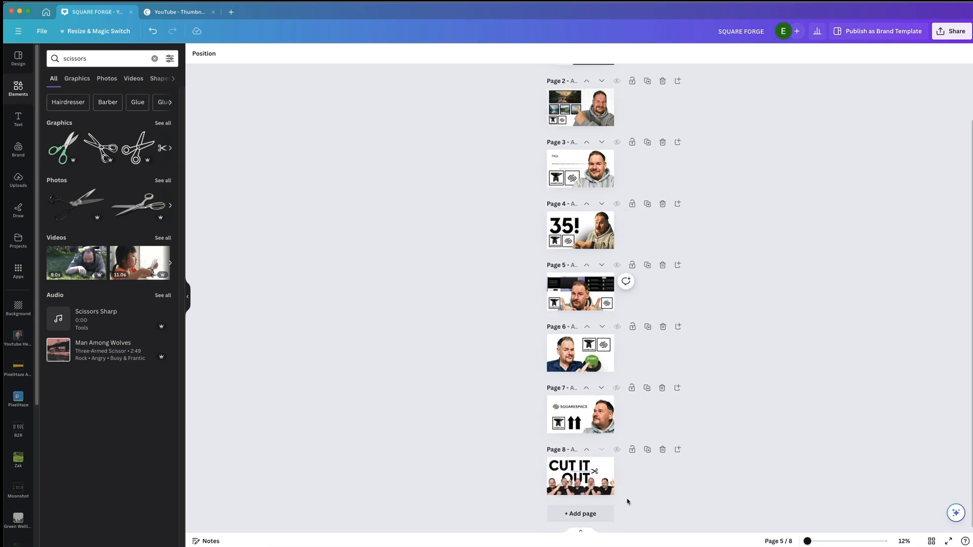
drag(811, 541, 840, 541)
scroll(763, 417, down, 8)
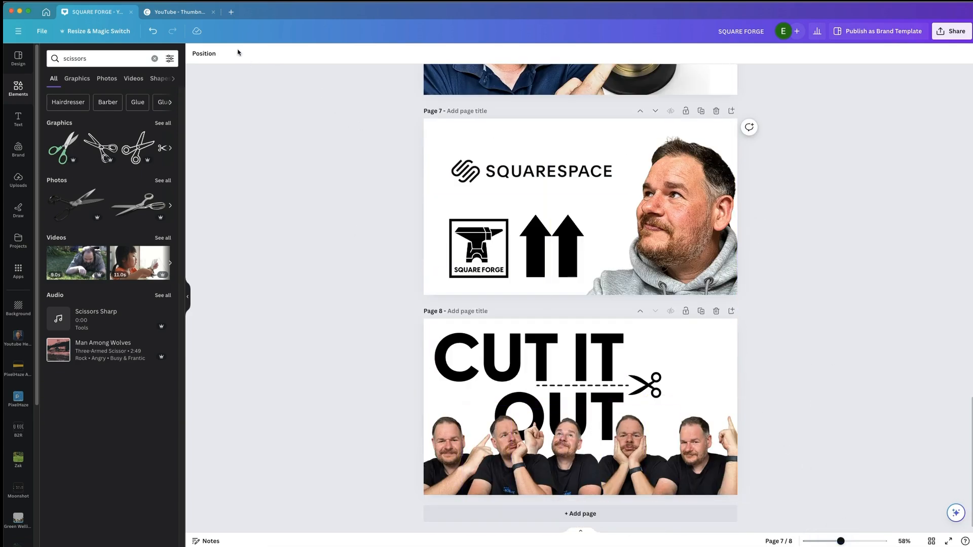
Switch to the YouTube - Thumbnails design and duplicate page 1, the MOBILE 1ST thumbnail
click(178, 12)
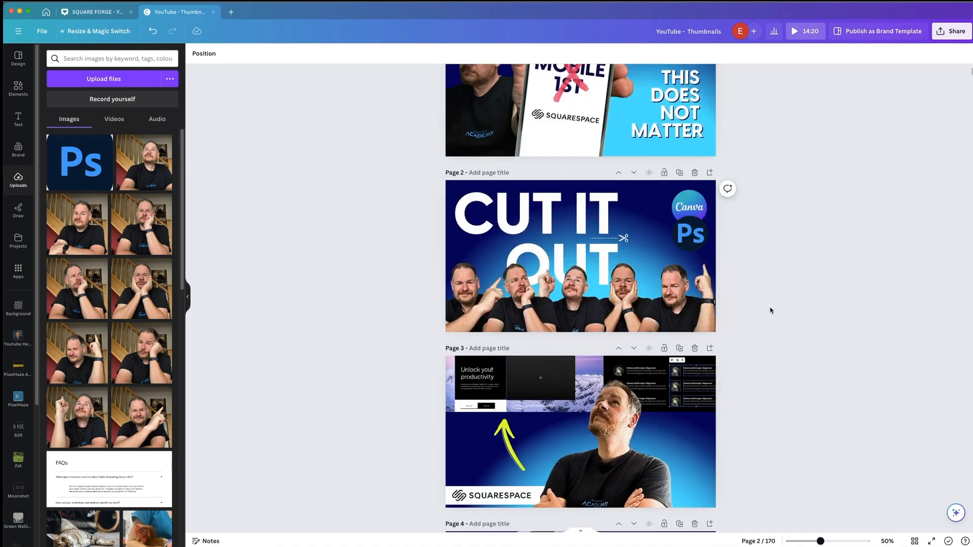
scroll(826, 355, up, 2)
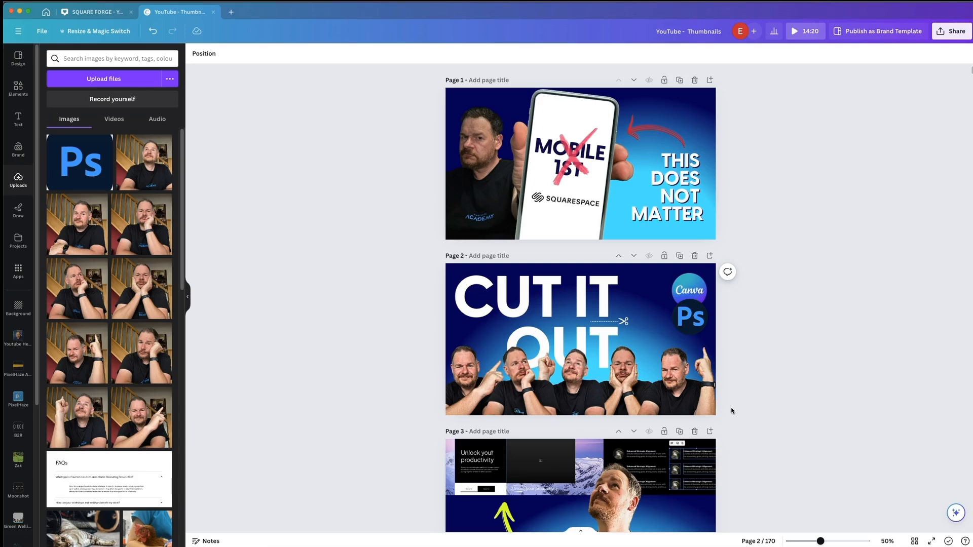
click(679, 79)
Delete the text, arrow, red cross, phone and portrait from the duplicated page 2, keeping only the Squarespace logo and blue glow background
click(686, 200)
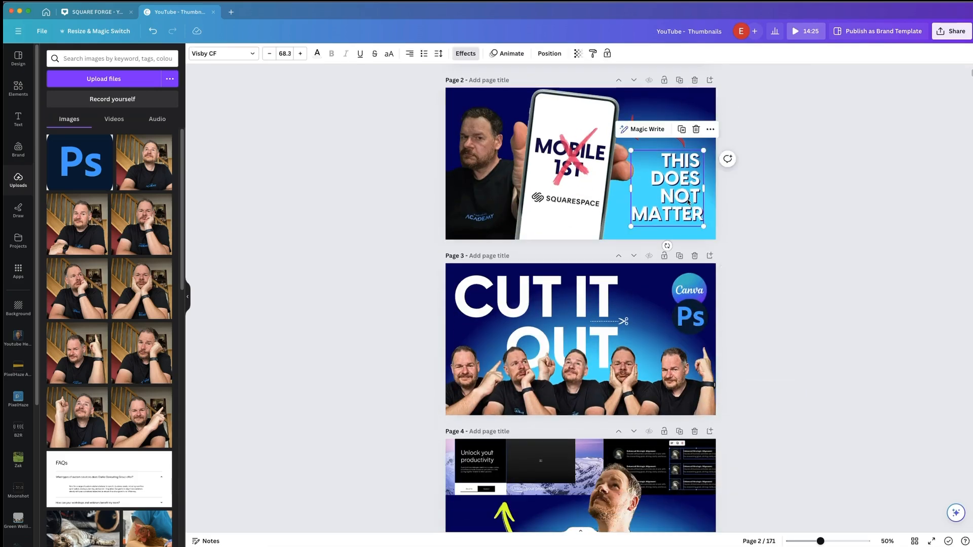
key(Delete)
click(596, 143)
key(Delete)
click(597, 150)
key(Delete)
click(606, 135)
key(Delete)
click(612, 136)
key(Delete)
click(669, 139)
key(Delete)
Straighten the Squarespace logo to 0° in page 2's lower-left corner and move the light-blue glow to the bottom centre
click(583, 203)
drag(582, 202, 494, 249)
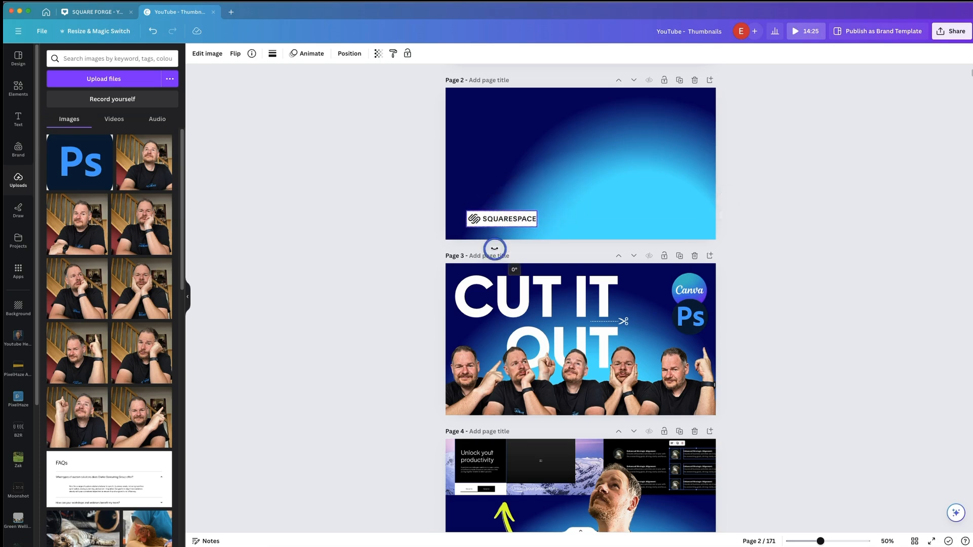
click(821, 215)
drag(530, 216, 517, 211)
drag(616, 195, 562, 224)
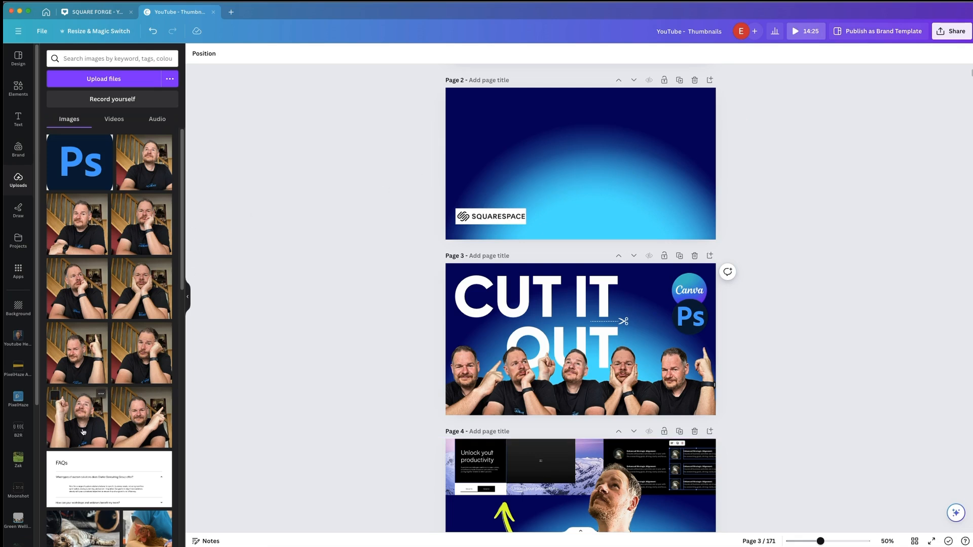
Add the uploaded portrait with the raised pointing finger to page 2 and remove its background with BG Remover
drag(141, 442, 617, 315)
drag(596, 368, 592, 218)
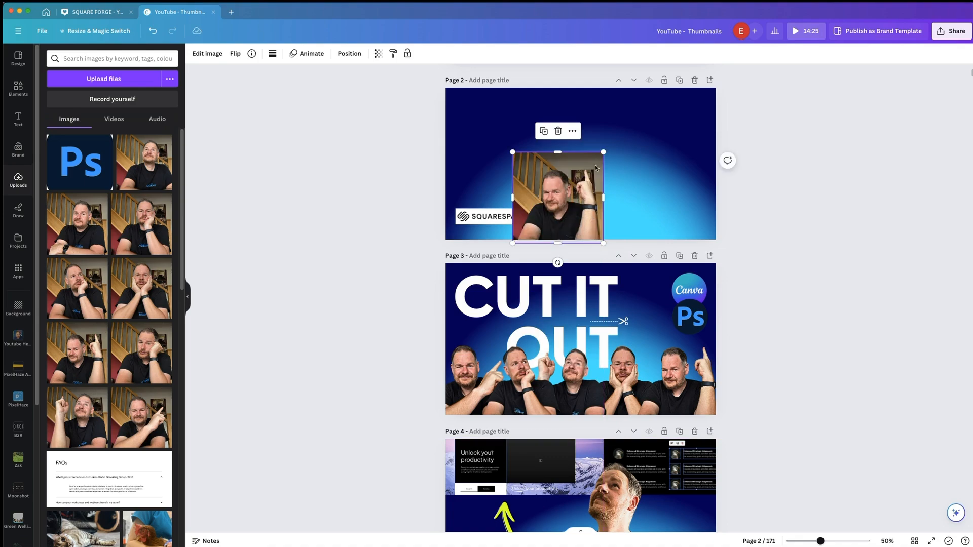
click(217, 53)
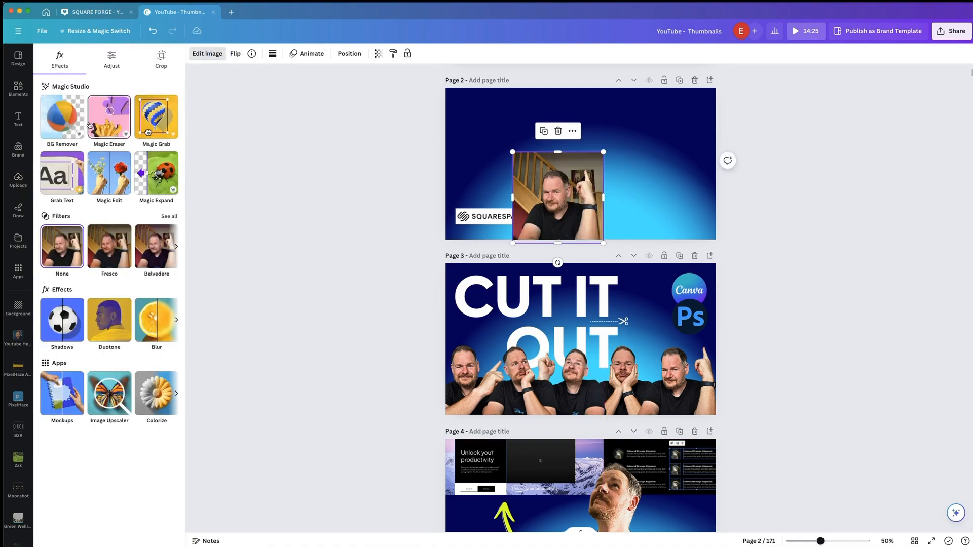
click(82, 130)
click(352, 122)
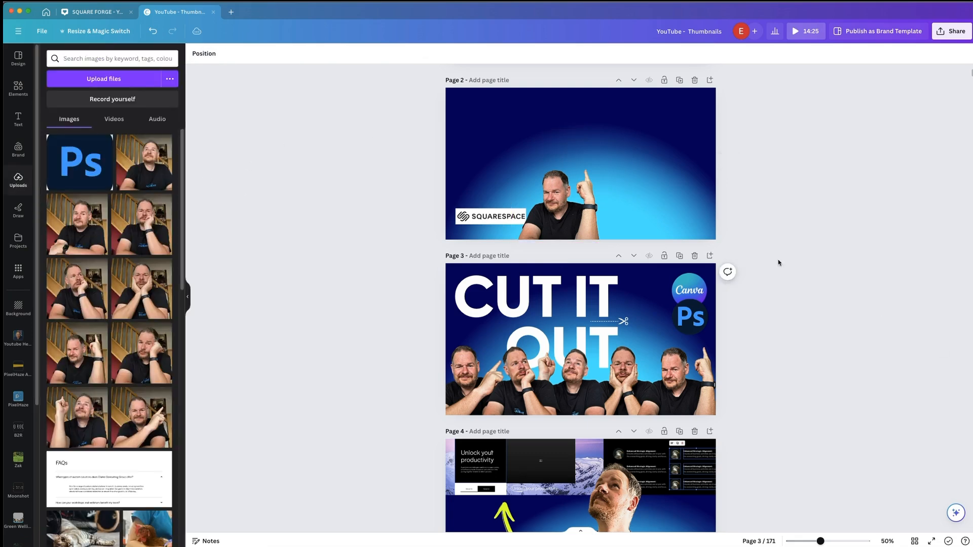
Enlarge the pointing cutout portrait and centre it along page 2's bottom edge, nudging the Squarespace logo slightly left
click(587, 216)
drag(604, 152, 649, 106)
mouse_move(607, 201)
mouse_down()
mouse_move(601, 224)
mouse_move(600, 214)
mouse_up()
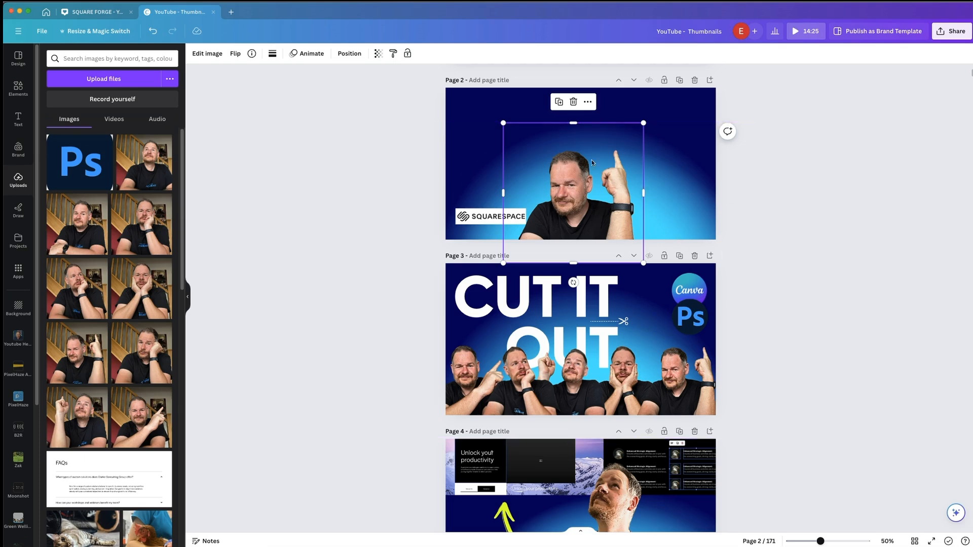
click(377, 236)
mouse_move(476, 217)
mouse_down()
mouse_move(473, 163)
mouse_move(472, 216)
mouse_up()
click(609, 224)
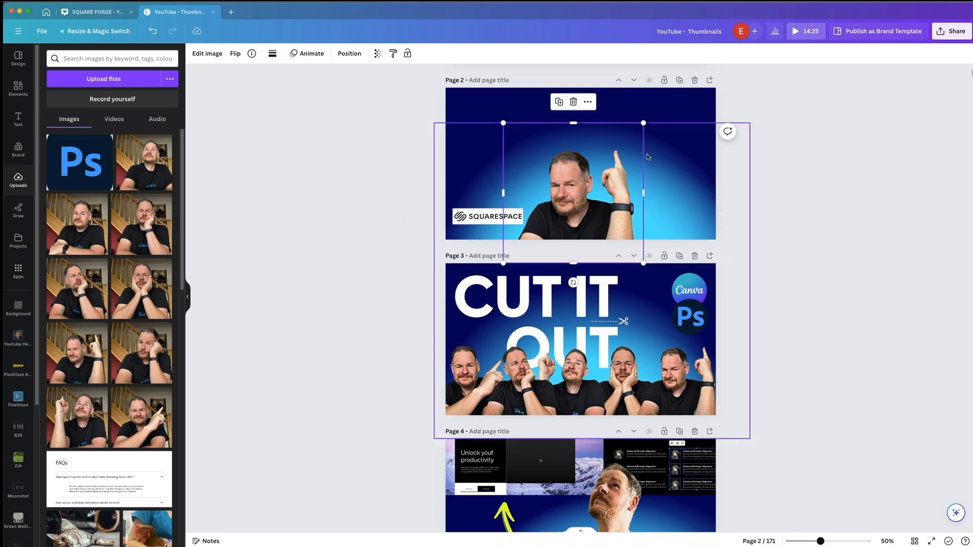
drag(645, 124, 667, 102)
drag(634, 216, 629, 218)
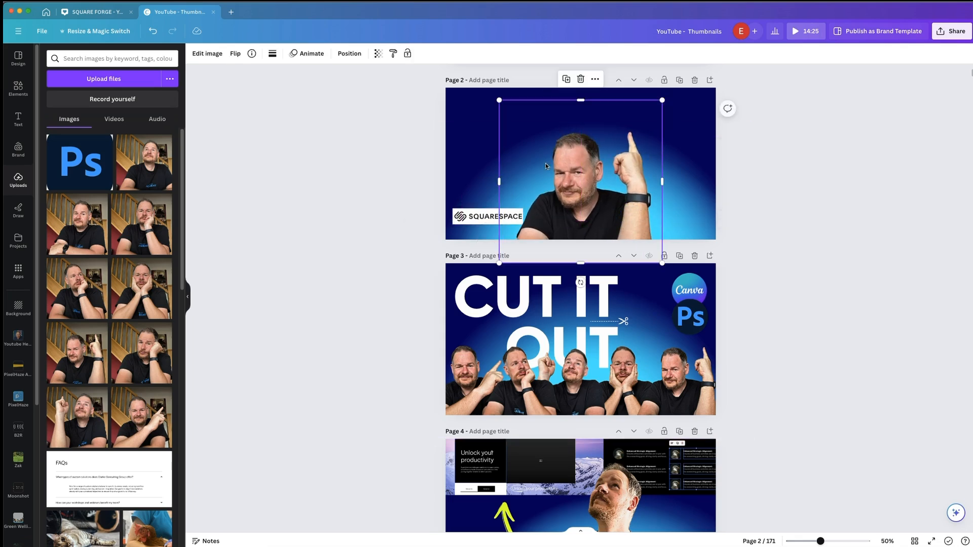
Inspect the pointing portrait's cutout in the Background Remover brush view, then close it without editing
click(195, 56)
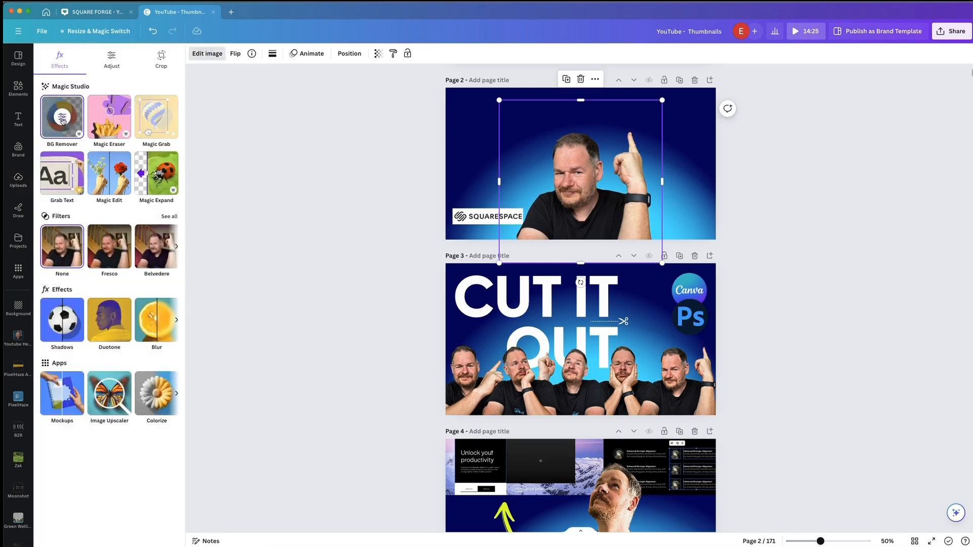
click(63, 121)
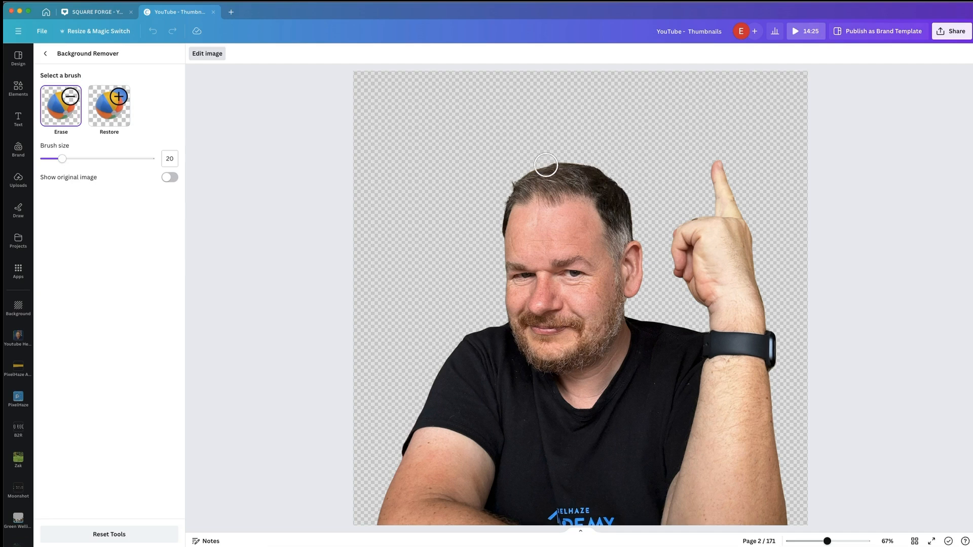
click(46, 54)
click(421, 199)
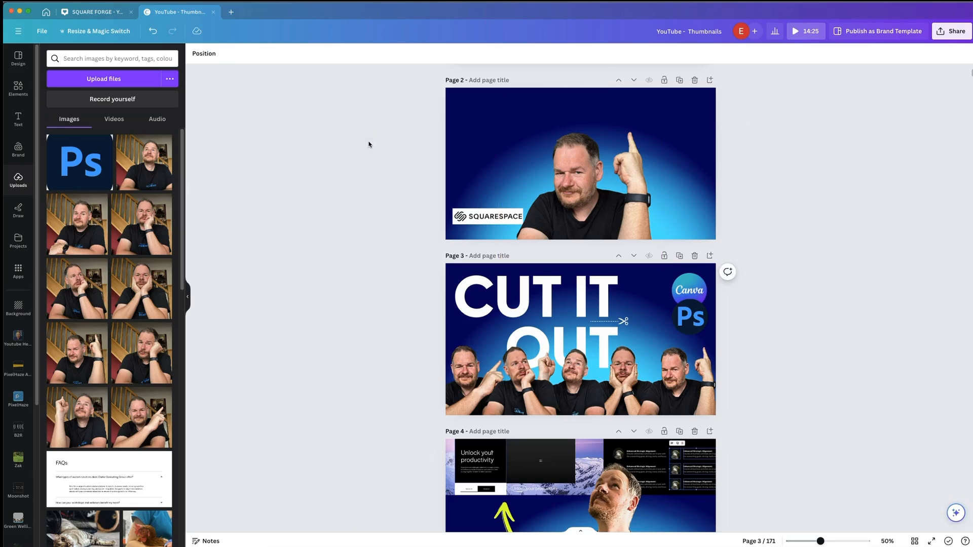
Lower the pointing portrait slightly and add a heading in page 2's upper-left corner
drag(629, 199, 633, 208)
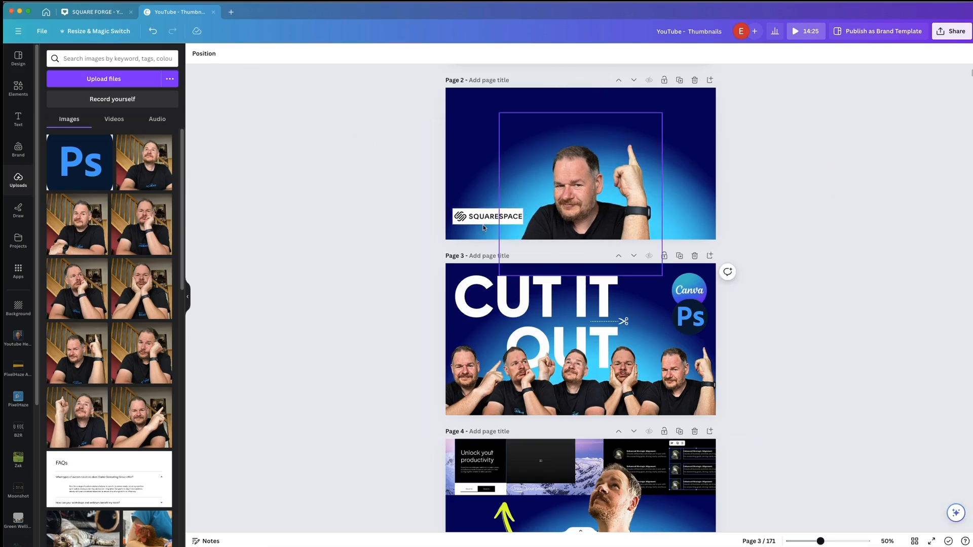
click(18, 119)
click(103, 119)
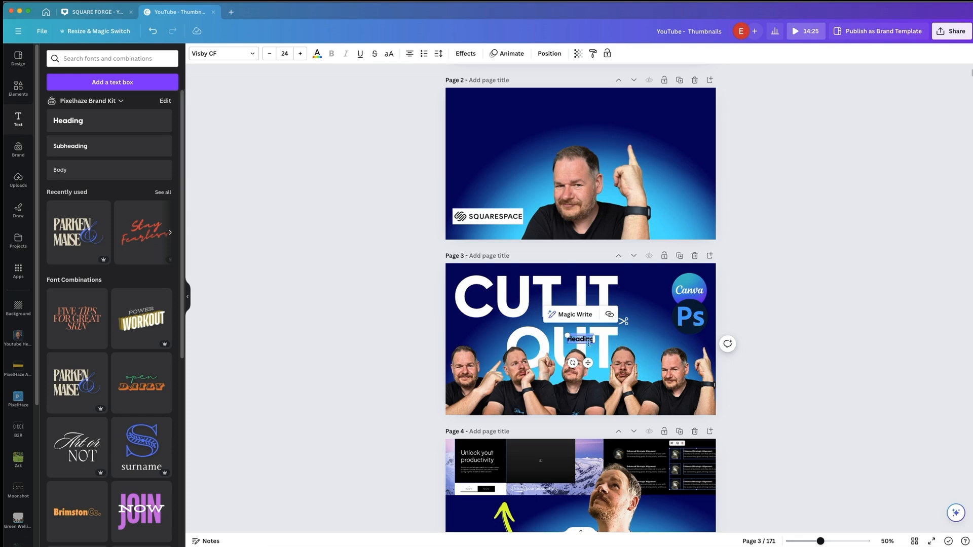
click(375, 351)
click(577, 337)
drag(577, 337, 465, 109)
double_click(465, 109)
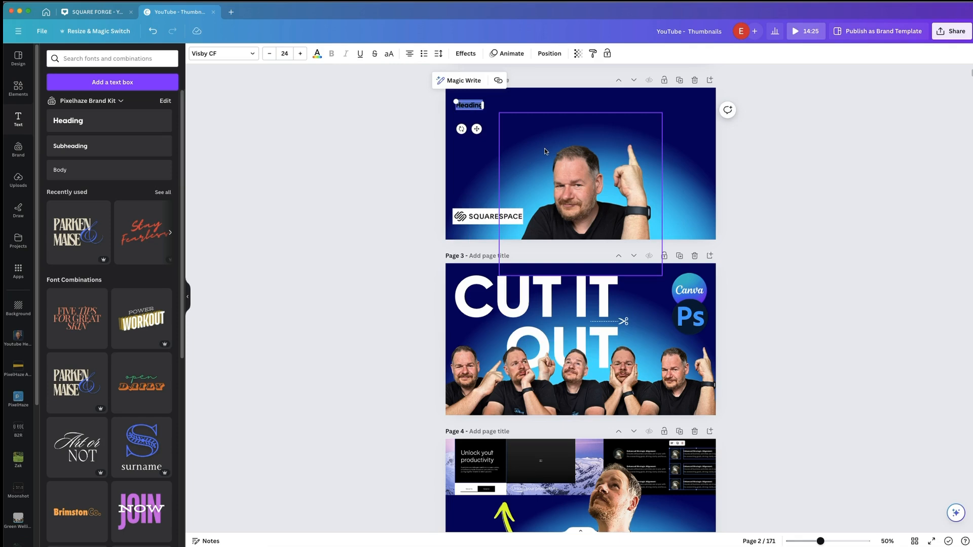
Replace the heading text with HUGE and enlarge it to size 304 across page 2's upper area, behind the portrait
key(BackSpace)
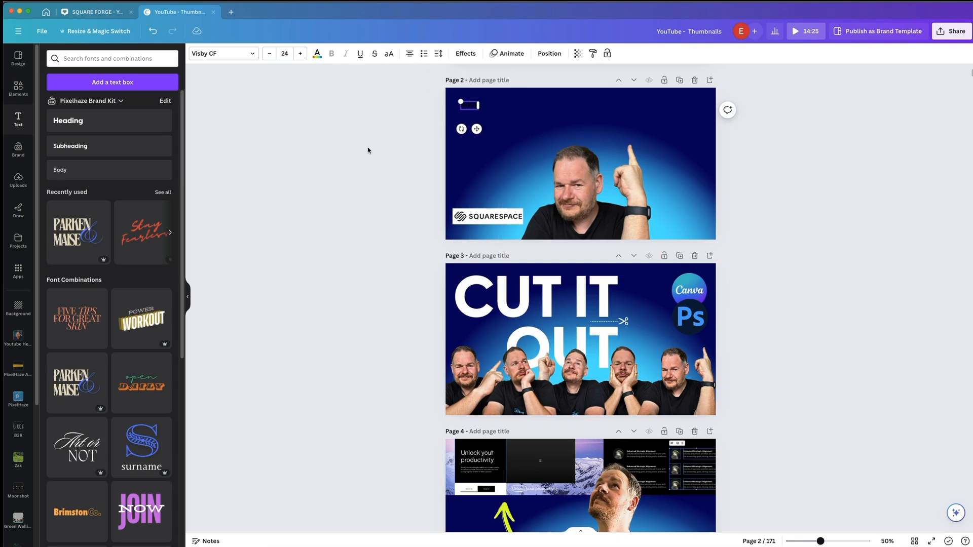
click(433, 131)
click(467, 107)
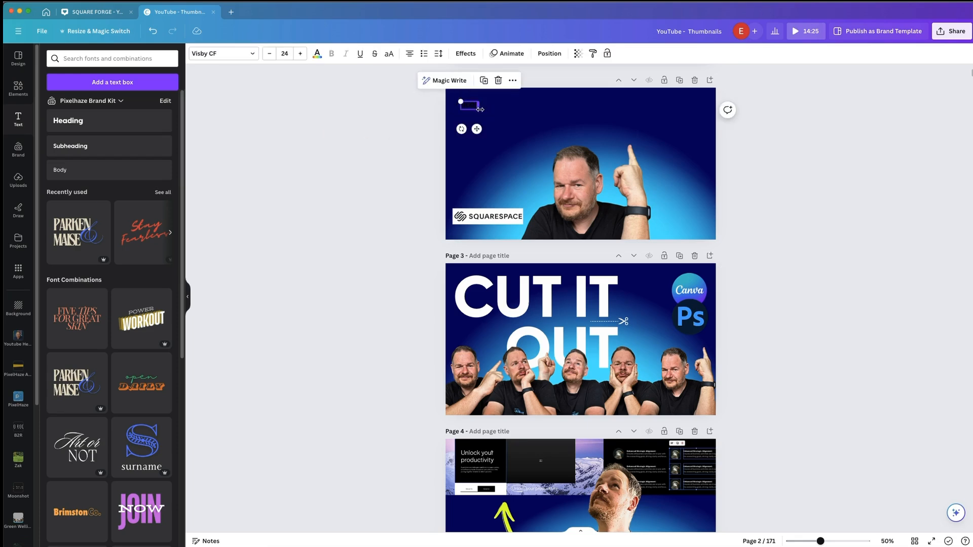
drag(479, 110, 699, 173)
drag(628, 115, 615, 109)
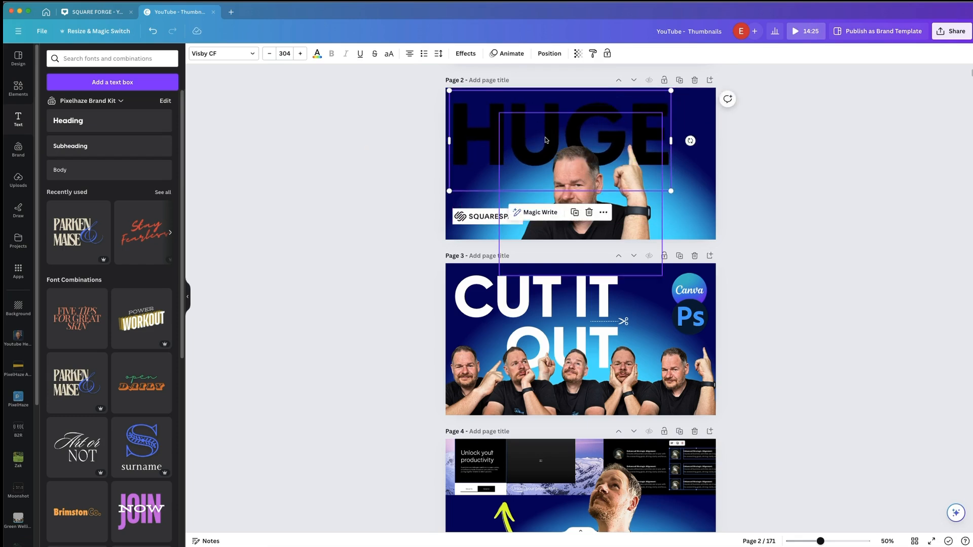
Change the HUGE heading's text colour to white
click(316, 54)
scroll(126, 351, down, 6)
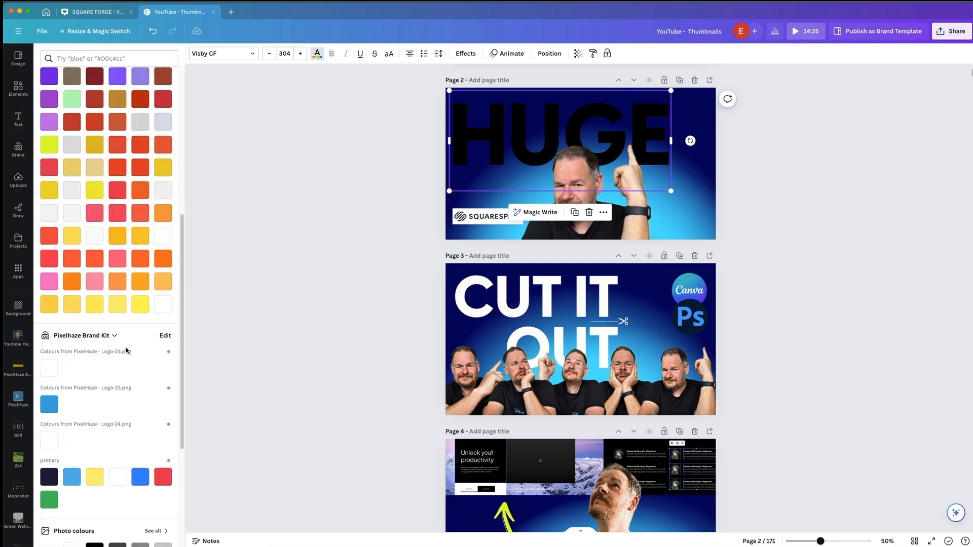
click(162, 304)
click(404, 210)
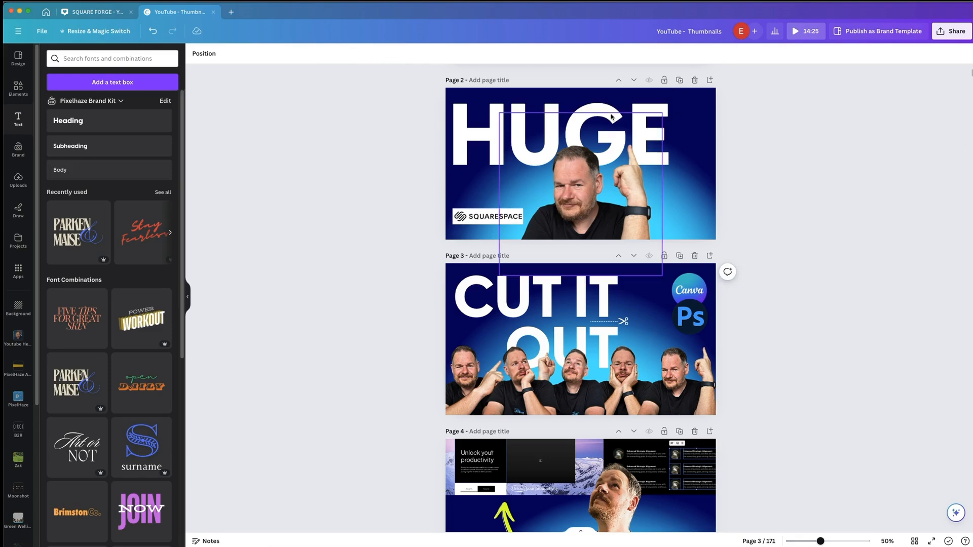
Duplicate the HUGE heading, change the copy's text to TYPE and set its font size to 48
click(467, 117)
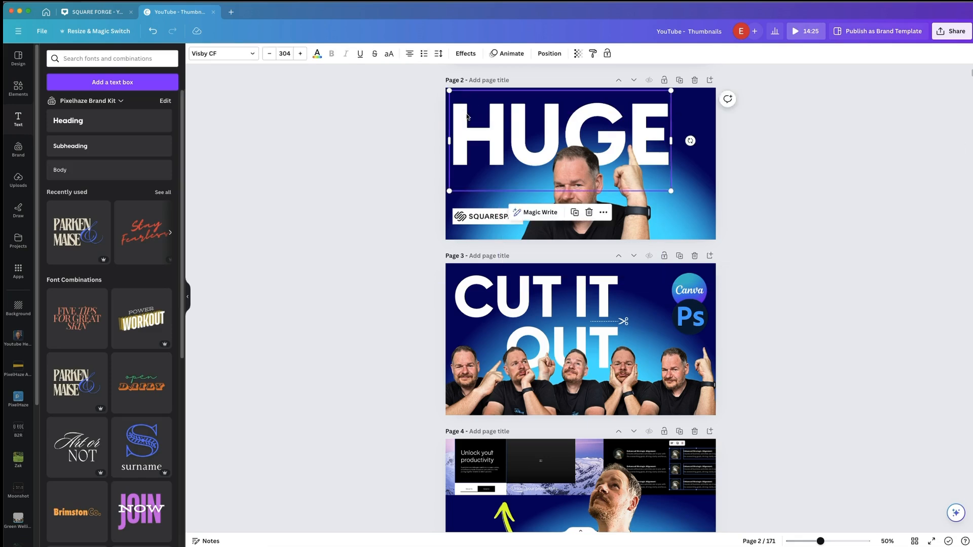
click(574, 212)
double_click(579, 176)
text(TYPE)
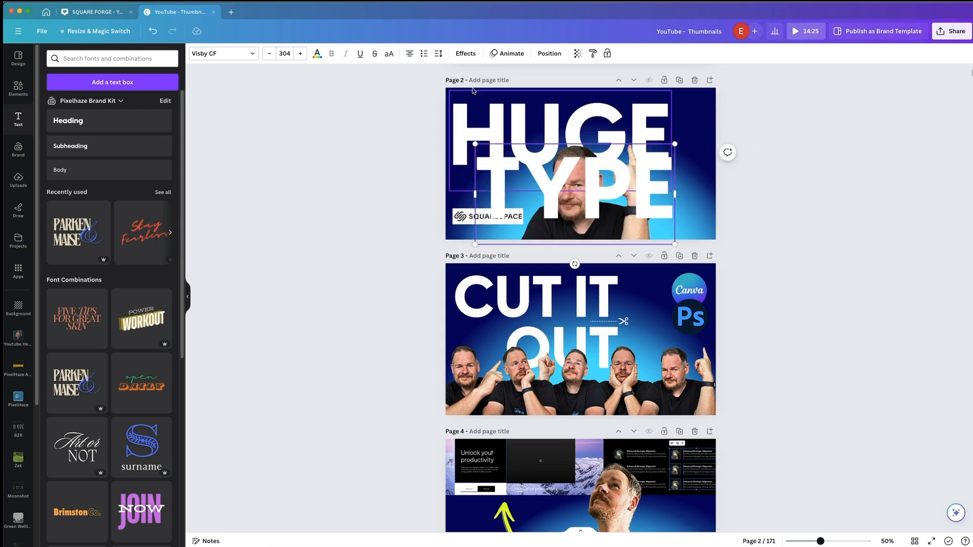
click(284, 53)
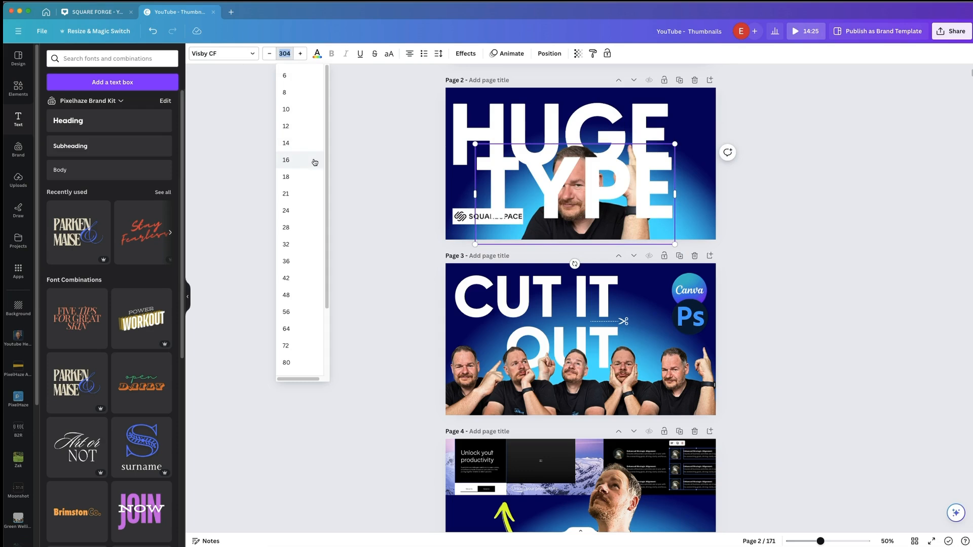
click(306, 294)
click(382, 145)
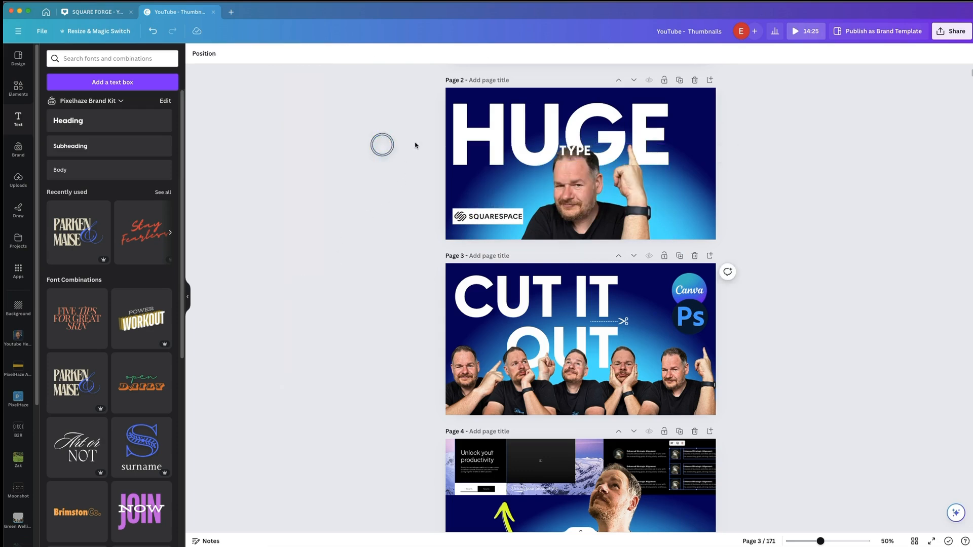
Place the TYPE text below HUGE on the page's left side and move the Squarespace logo to the lower-right corner
drag(580, 151, 550, 200)
click(380, 165)
click(485, 220)
click(378, 226)
drag(469, 222, 667, 220)
Shift the pointing portrait slightly left and refit the TYPE text and the Squarespace logo on either side of it
click(605, 235)
drag(606, 235, 597, 232)
click(538, 205)
drag(545, 213, 533, 210)
click(687, 226)
drag(687, 226, 679, 221)
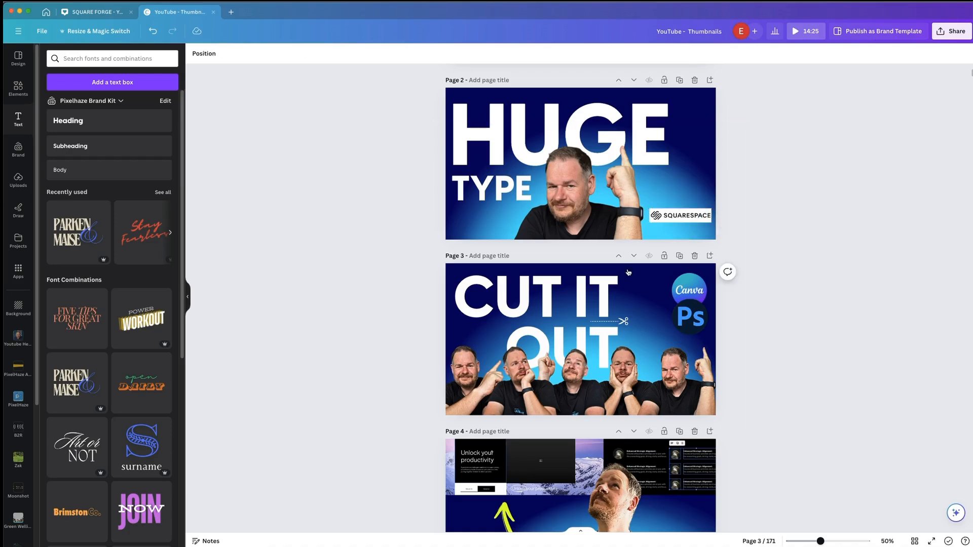
Delete the Squarespace logo from page 2's lower-right corner and switch to the SQUARE FORGE design
scroll(669, 326, down, 20)
scroll(670, 328, up, 20)
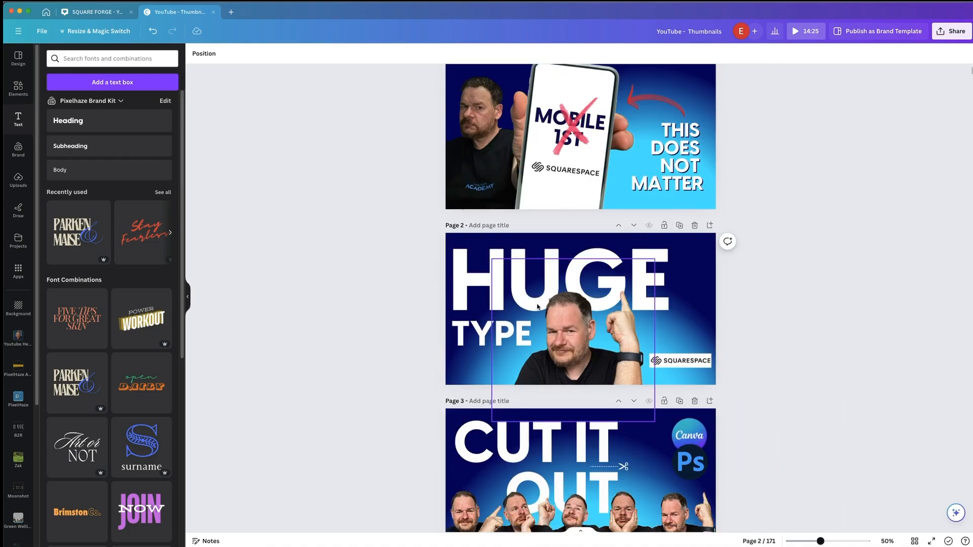
scroll(537, 307, down, 1)
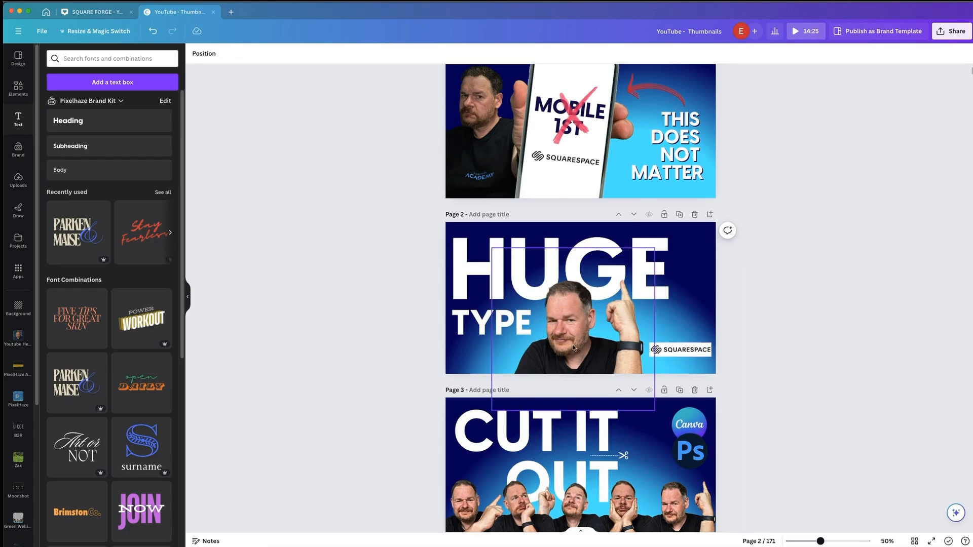
click(689, 357)
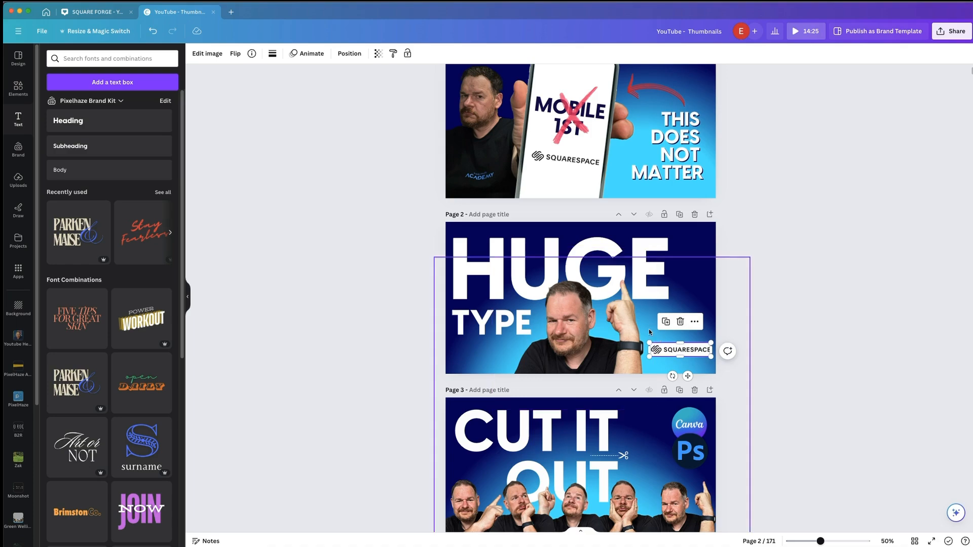
key(Delete)
click(96, 11)
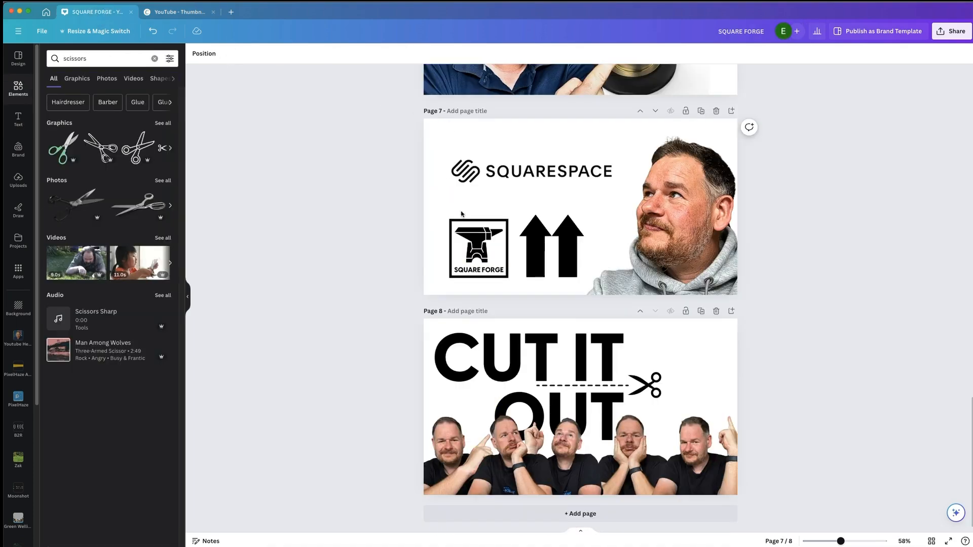
Copy the grouped SQUARE FORGE and Squarespace logos from page 2 and paste them onto page 2 of the YouTube - Thumbnails design
scroll(486, 207, down, 5)
scroll(489, 215, up, 10)
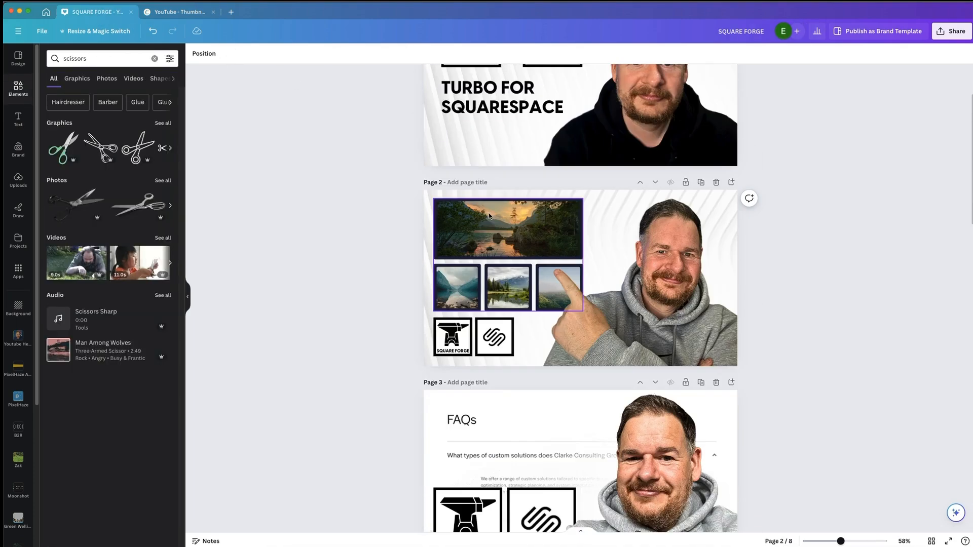
click(484, 348)
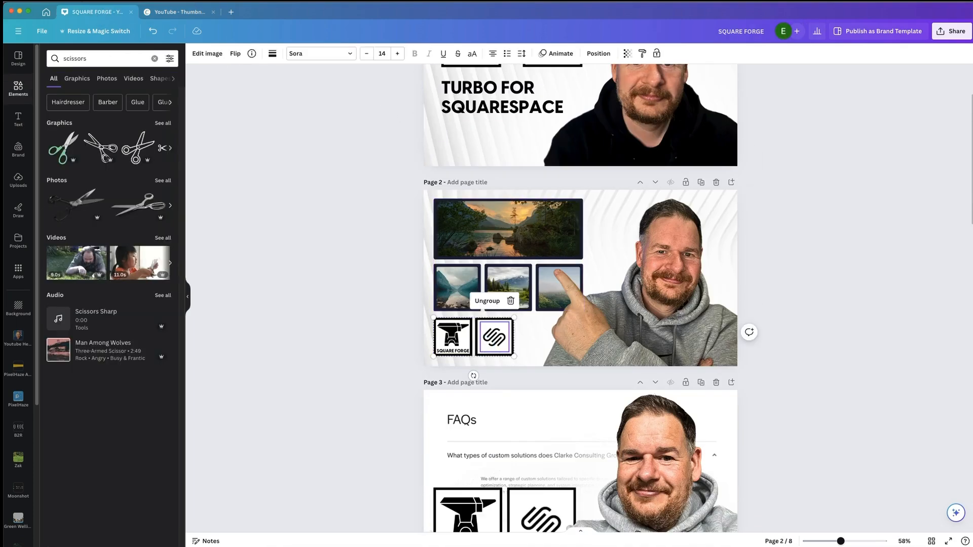
click(180, 12)
key(ctrl+v)
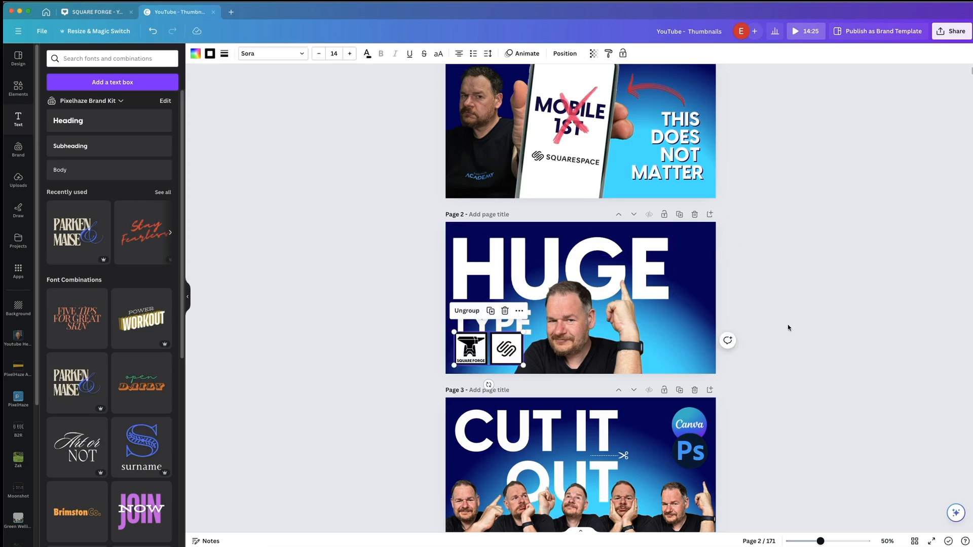
Ungroup the pasted logos and delete the SQUARE FORGE logo and the black borders, keeping only the Squarespace icon
right_click(510, 346)
click(515, 345)
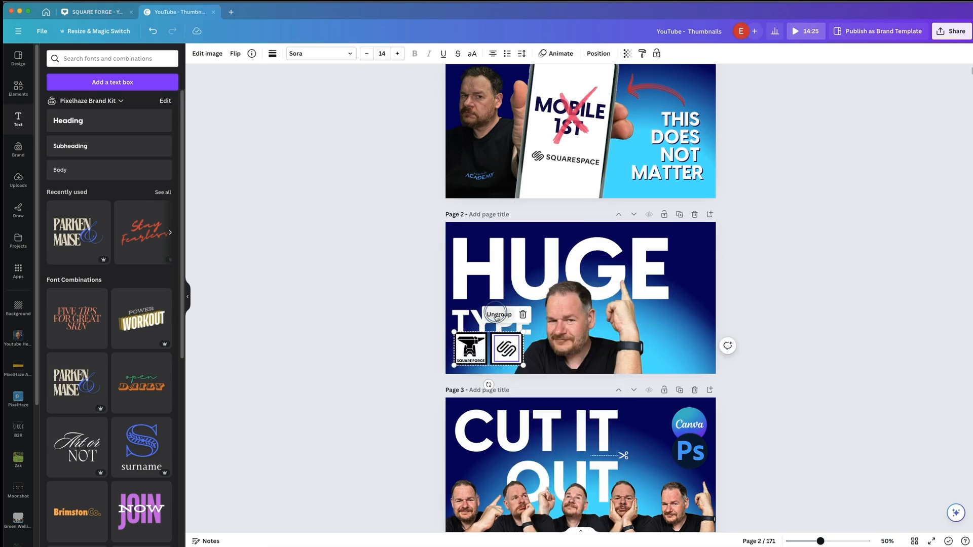
click(469, 349)
key(Delete)
key(Delete)
key(Delete)
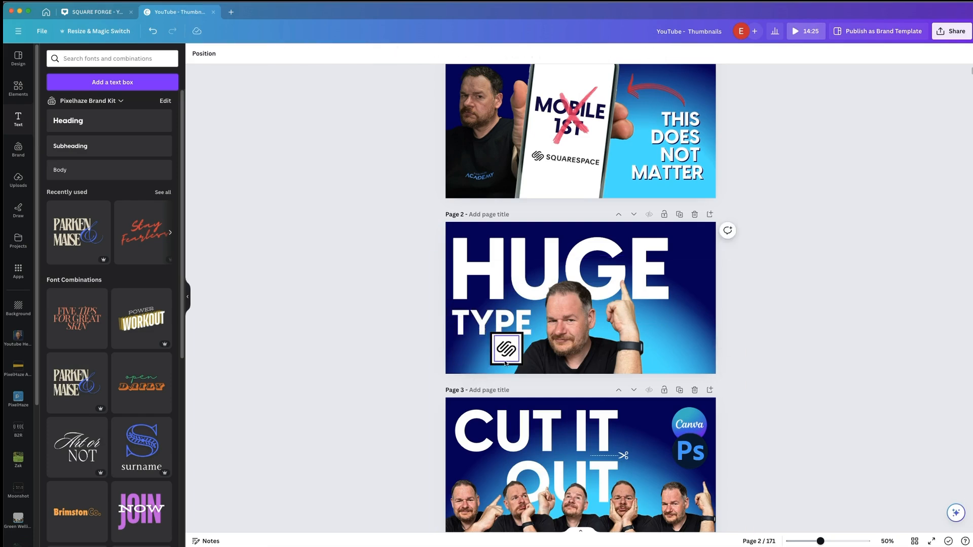
key(Delete)
Enlarge the square Squarespace icon and place it in page 2's lower-right corner beside the pointing portrait
drag(508, 352, 728, 308)
click(682, 342)
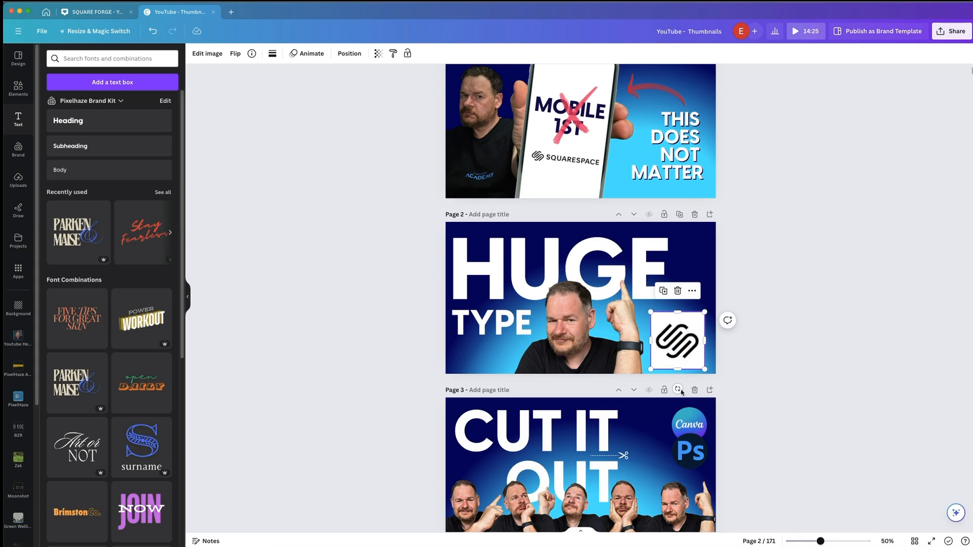
click(377, 324)
Add a circular frame, fill it with the Squarespace icon and fit it into page 2's lower-right corner
click(18, 89)
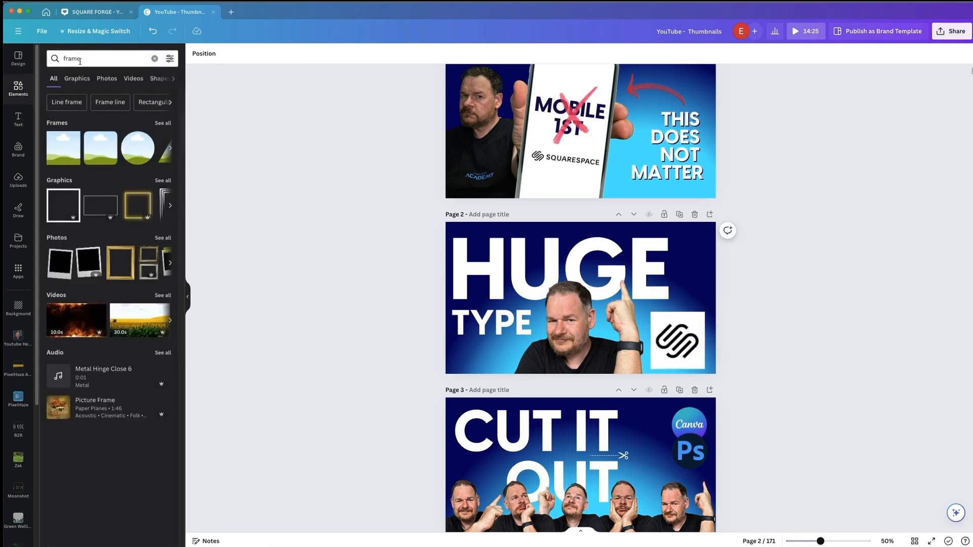
click(138, 156)
drag(699, 342, 666, 325)
drag(715, 297, 687, 344)
click(860, 451)
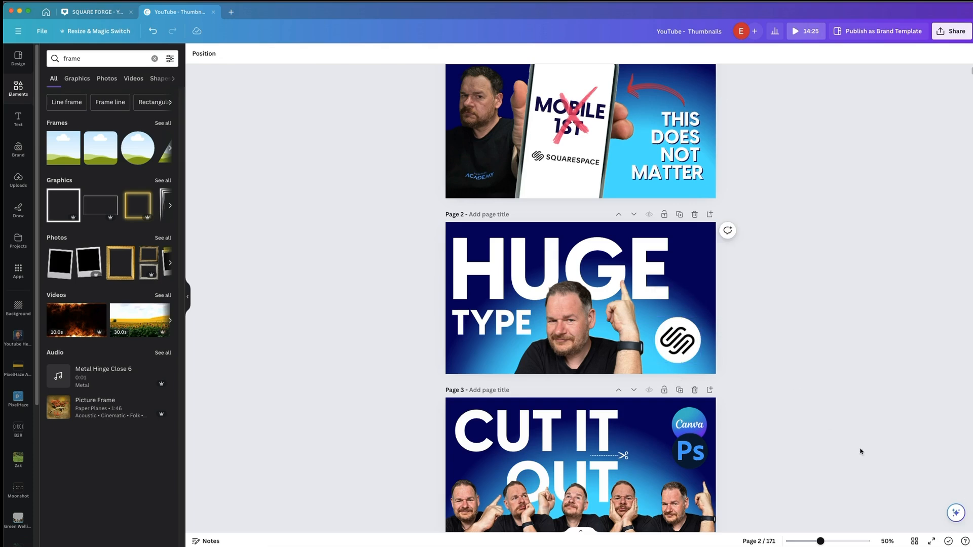
Scale the pointing portrait on page 2 down slightly and reposition it between the TYPE text and the round Squarespace logo
click(614, 357)
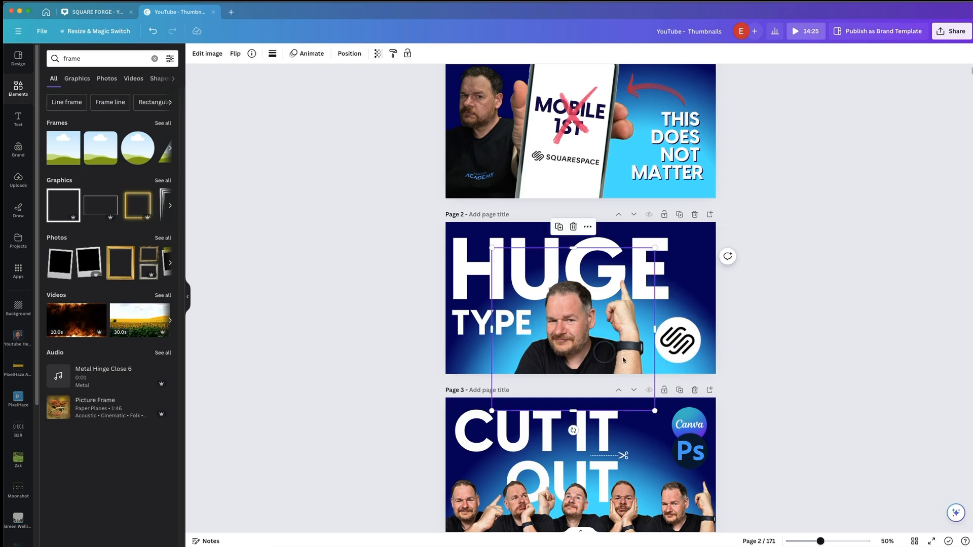
click(219, 52)
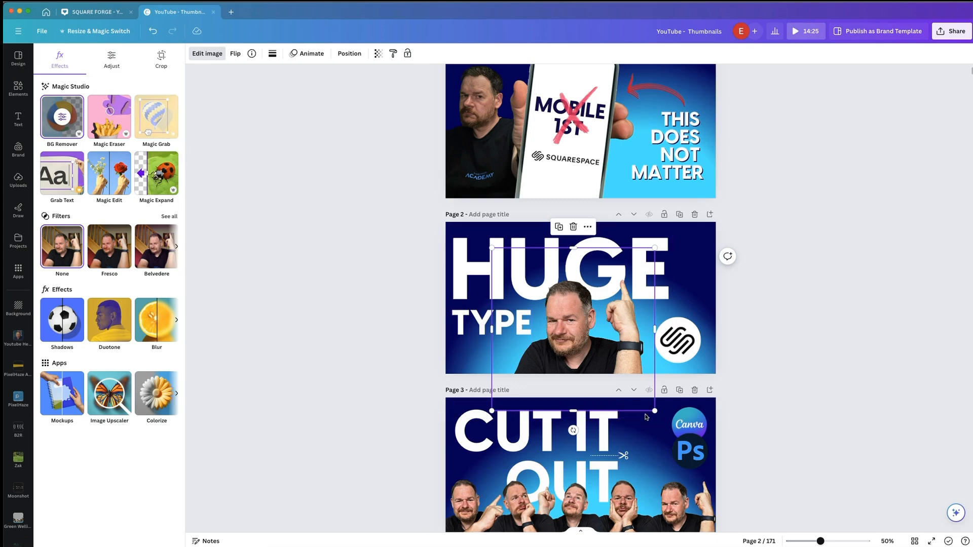
drag(654, 410, 642, 396)
mouse_move(587, 338)
mouse_down()
mouse_move(593, 328)
mouse_move(573, 345)
mouse_up()
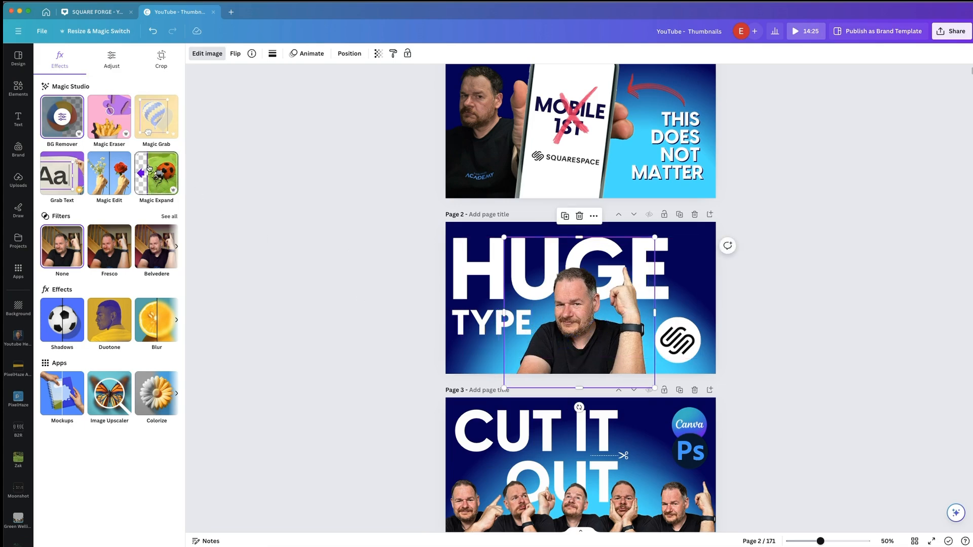
Set the pointing portrait's sharpness to 21 and its clarity to 19
click(111, 58)
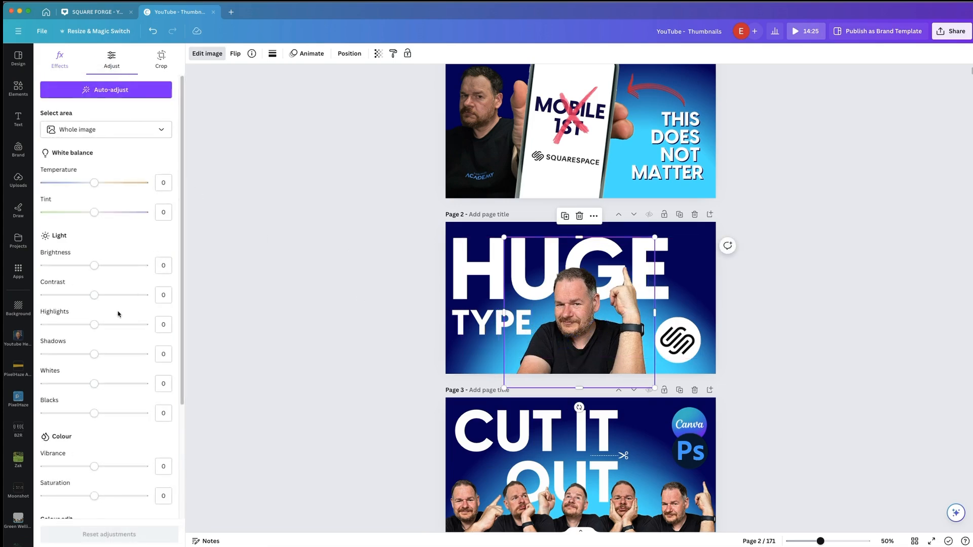
scroll(118, 313, down, 5)
click(106, 444)
drag(106, 445, 105, 475)
click(97, 475)
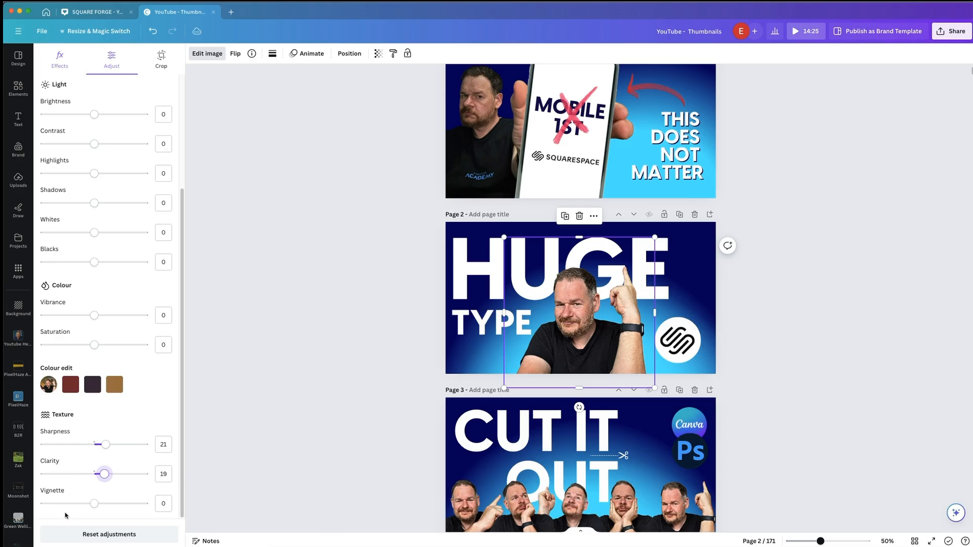
Fine-tune the pointing portrait's vignette, saturation, clarity and sharpness, and close the image adjustments
drag(94, 504, 98, 510)
drag(94, 346, 99, 350)
drag(105, 476, 97, 445)
click(260, 382)
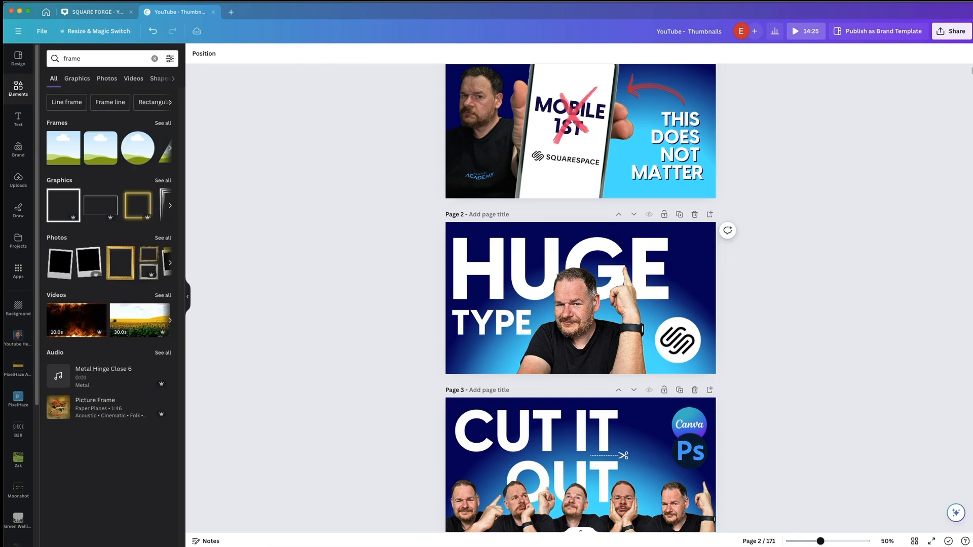